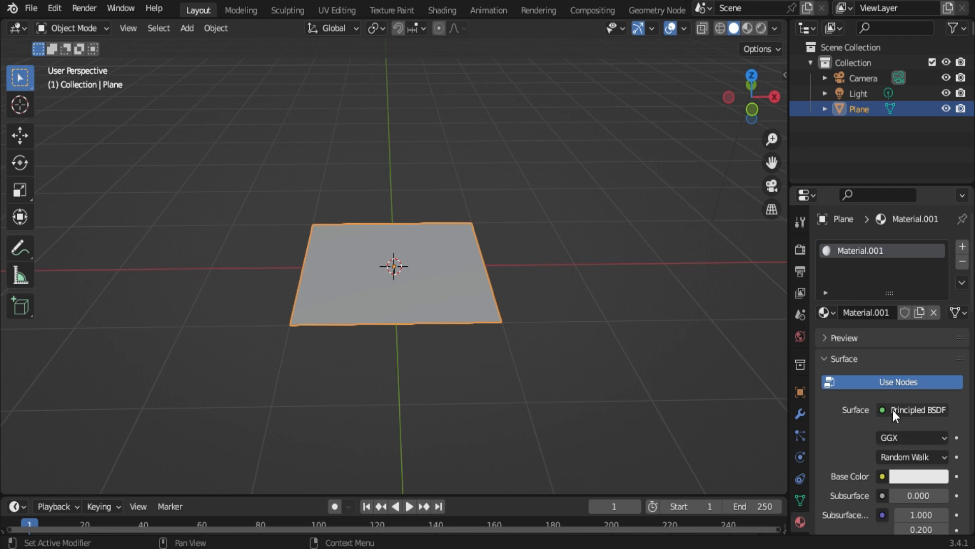
# - Use an Image Texture for the plane material's Base Color and load a herringbone paving image from F:\texture\
pyautogui.click(883, 476)
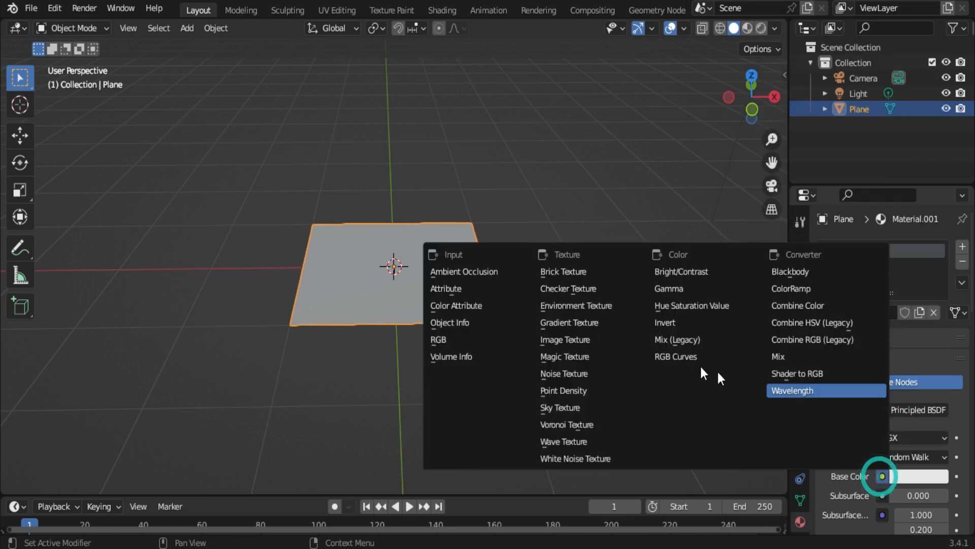
pyautogui.click(571, 339)
pyautogui.moveTo(787, 414); pyautogui.dragTo(771, 414)
pyautogui.click(873, 476)
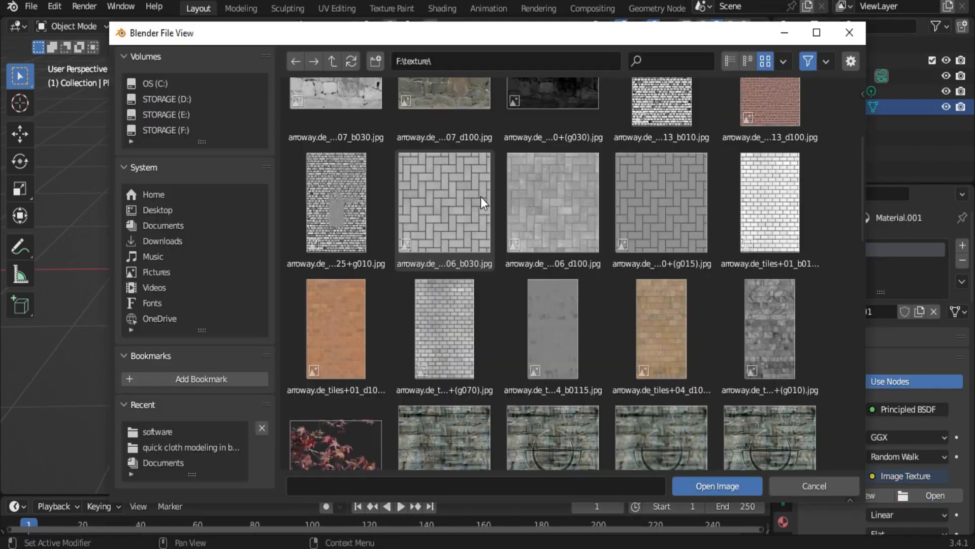
pyautogui.click(483, 203)
pyautogui.click(721, 486)
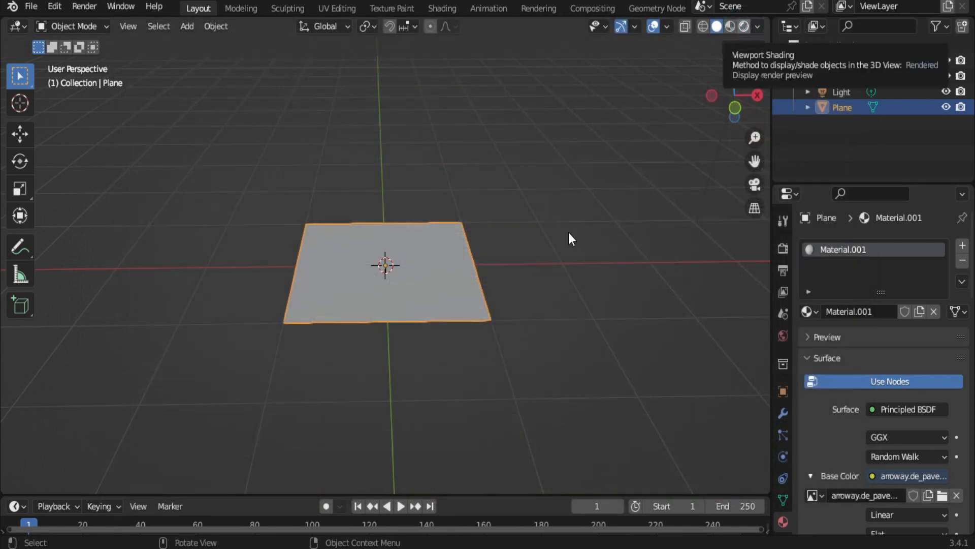
# - Show the scene in rendered shading and edit the plane's mesh in edge selection mode with nothing selected
pyautogui.click(745, 29)
pyautogui.scroll(3, 412, 247)
pyautogui.moveTo(413, 246); pyautogui.dragTo(369, 67, button='middle')
pyautogui.press('Tab')
pyautogui.click(138, 29)
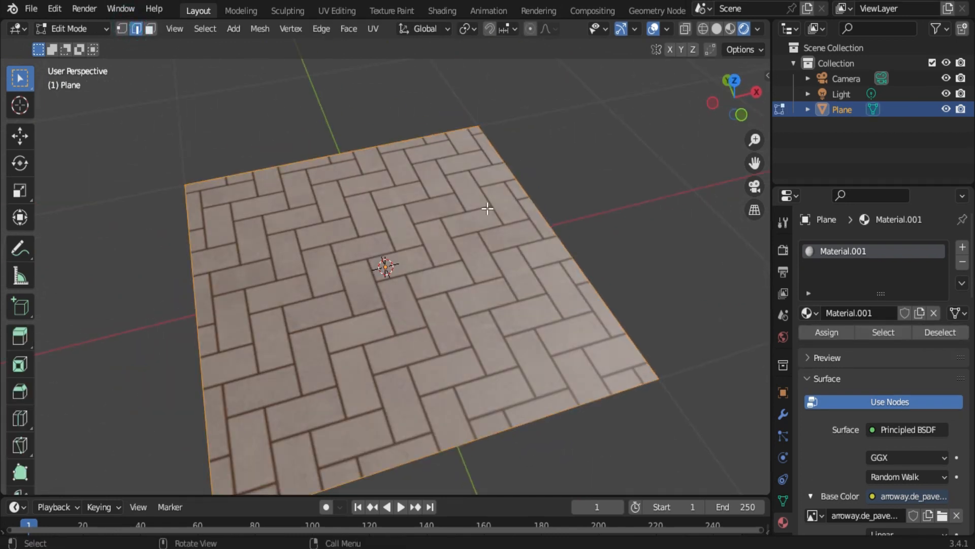
pyautogui.hotkey('alt', 'a')
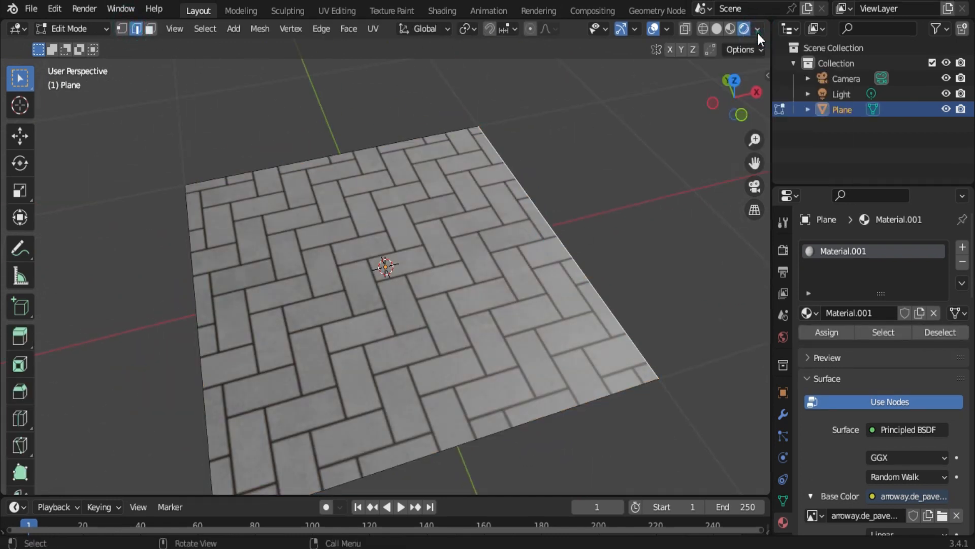
# - Enable Correct Face Attributes, and extend the plane in both directions along X by moving its two opposite edges outward
pyautogui.click(761, 51)
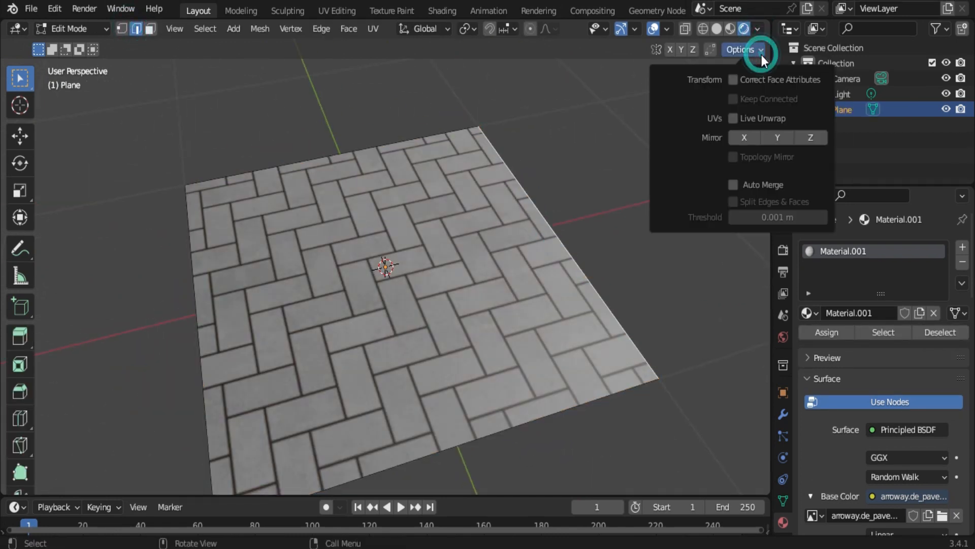
pyautogui.click(566, 254)
pyautogui.press('g')
pyautogui.press('x')
pyautogui.click(22, 190)
pyautogui.click(196, 325)
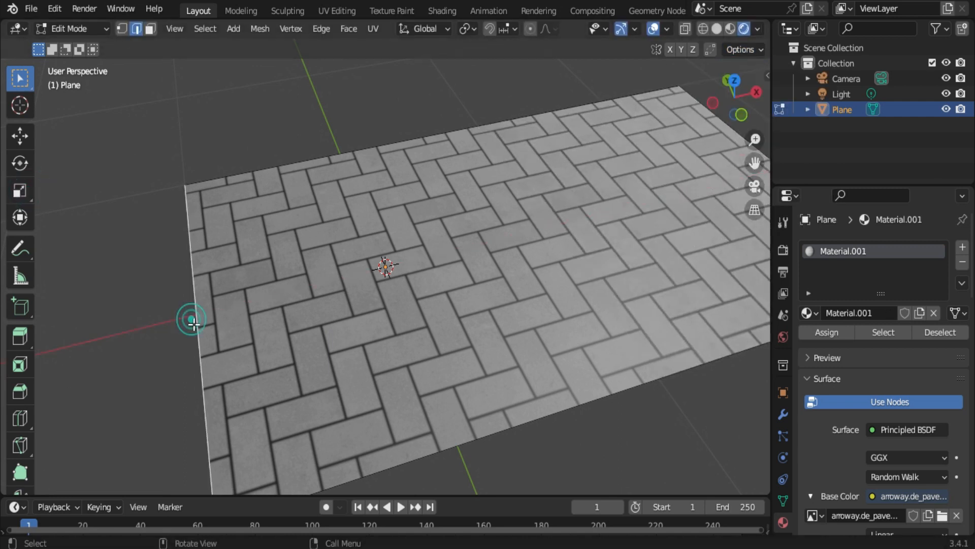
pyautogui.press('g')
pyautogui.press('x')
pyautogui.click(397, 137)
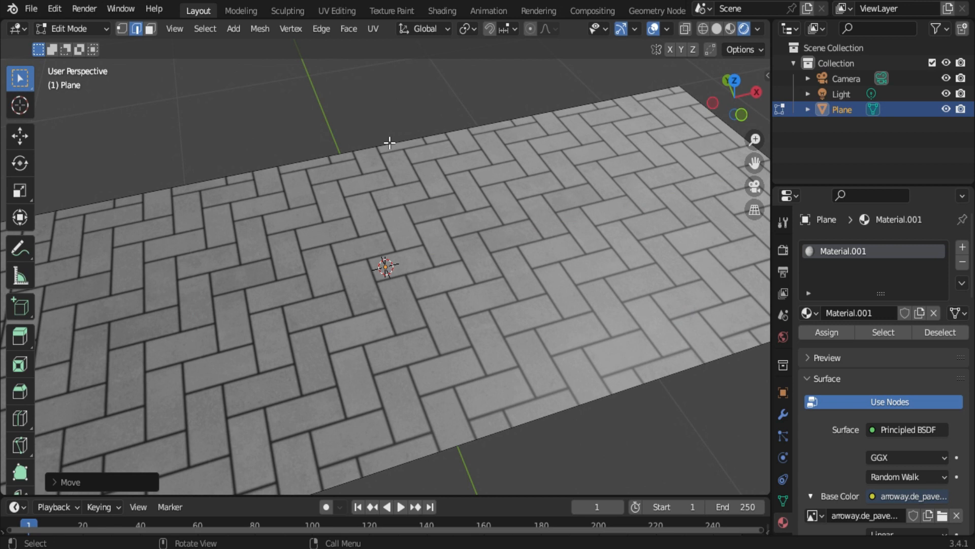
# - Extend the plane in both directions along Y by moving its far and near edges outward
pyautogui.scroll(-5, 405, 207)
pyautogui.press('g')
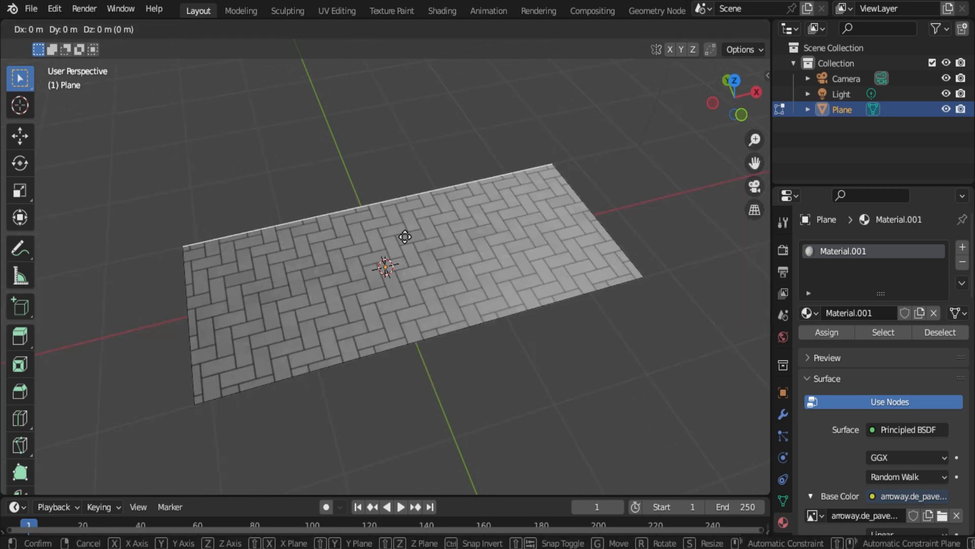
pyautogui.press('y')
pyautogui.click(376, 106)
pyautogui.click(429, 346)
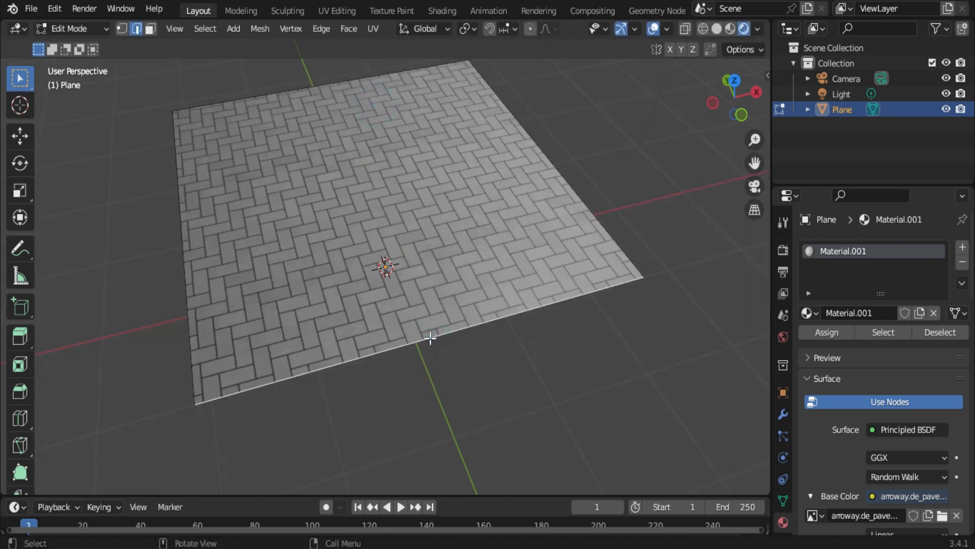
pyautogui.press('g')
pyautogui.press('y')
pyautogui.click(484, 476)
# - Widen the plane further along X by moving both side edges outward, and return to Object Mode
pyautogui.click(582, 211)
pyautogui.press('g')
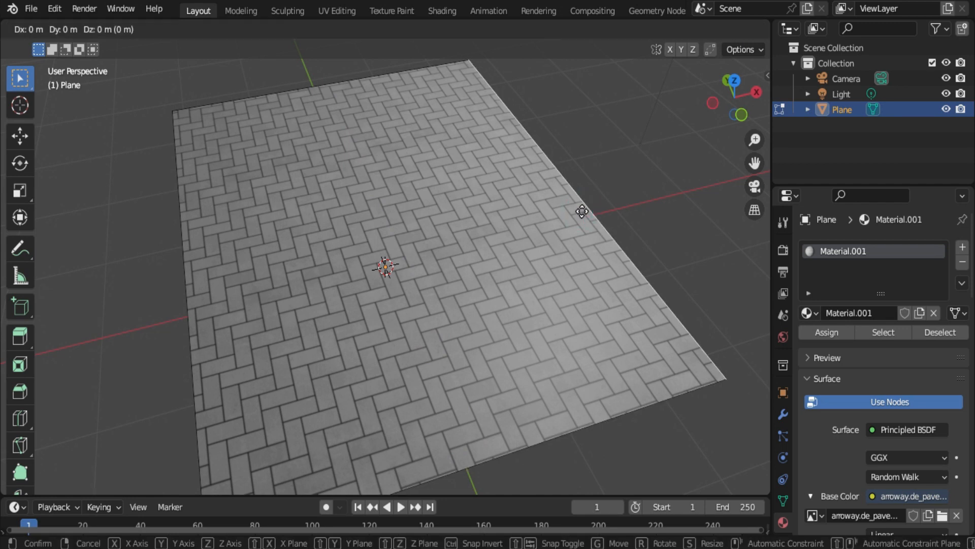
pyautogui.press('x')
pyautogui.click(697, 190)
pyautogui.click(186, 278)
pyautogui.press('g')
pyautogui.press('x')
pyautogui.click(108, 287)
pyautogui.scroll(2, 501, 364)
pyautogui.scroll(-3, 501, 365)
pyautogui.moveTo(476, 309); pyautogui.dragTo(232, 169, button='middle')
pyautogui.press('Tab')
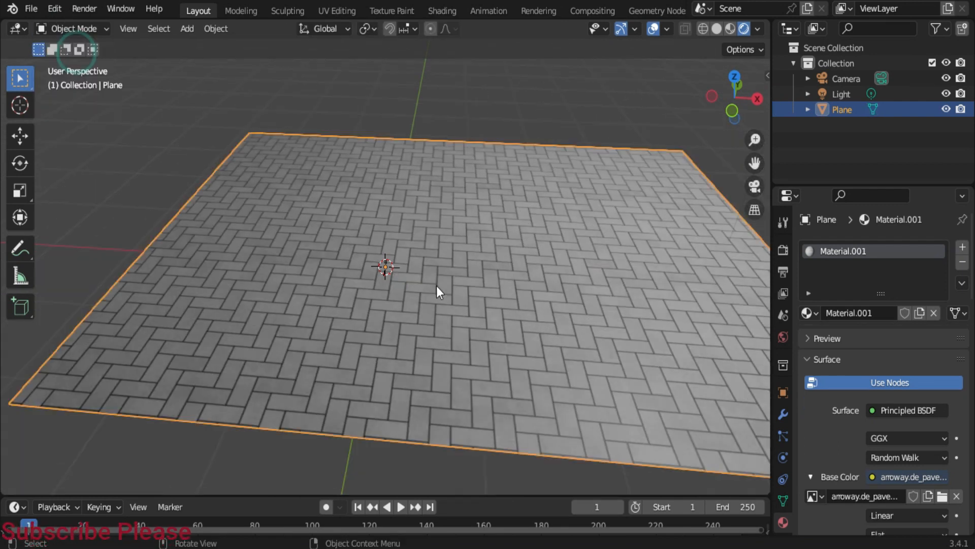
# - Subdivide the paved plane's mesh in Edit Mode with the number of cuts set to 20
pyautogui.press('Tab')
pyautogui.press('Tab')
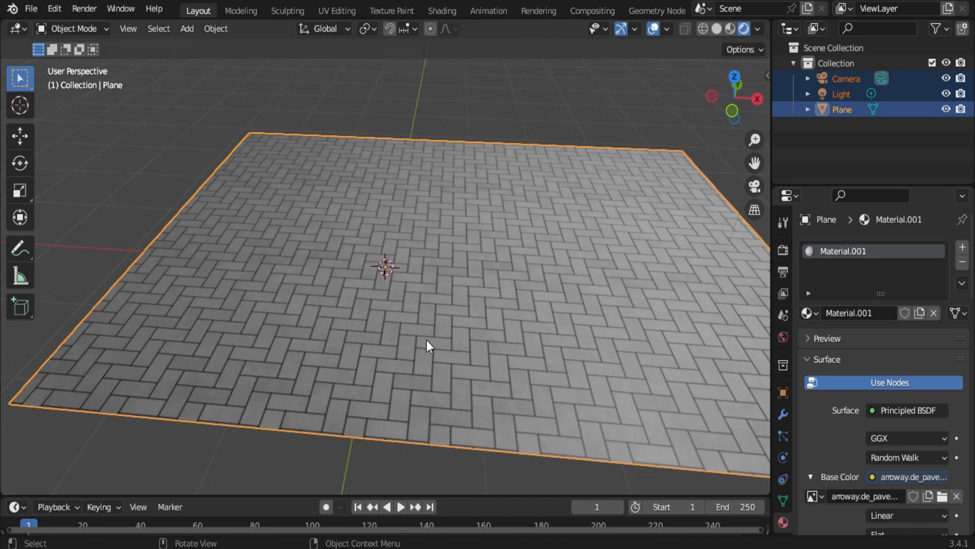
pyautogui.press('Tab')
pyautogui.rightClick(349, 363)
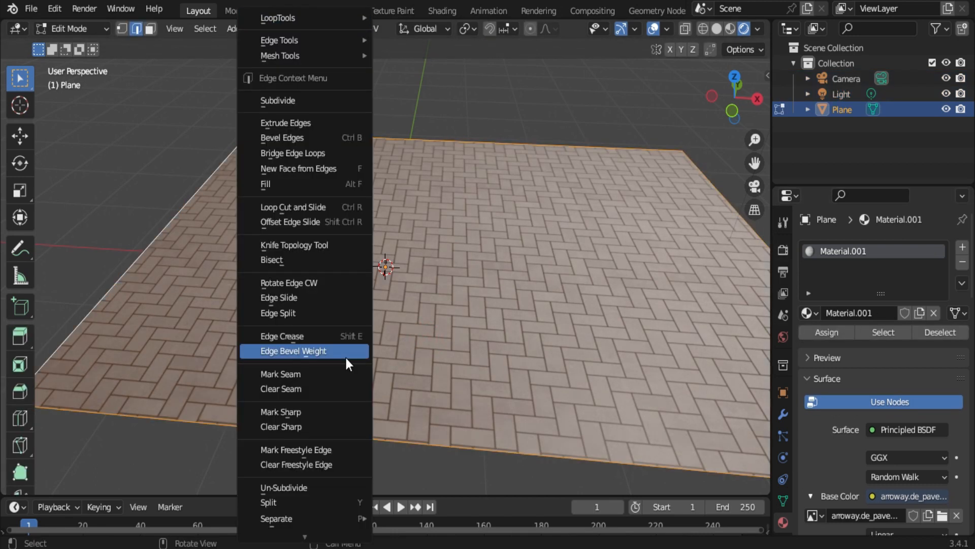
pyautogui.click(284, 107)
pyautogui.click(76, 481)
pyautogui.click(183, 375)
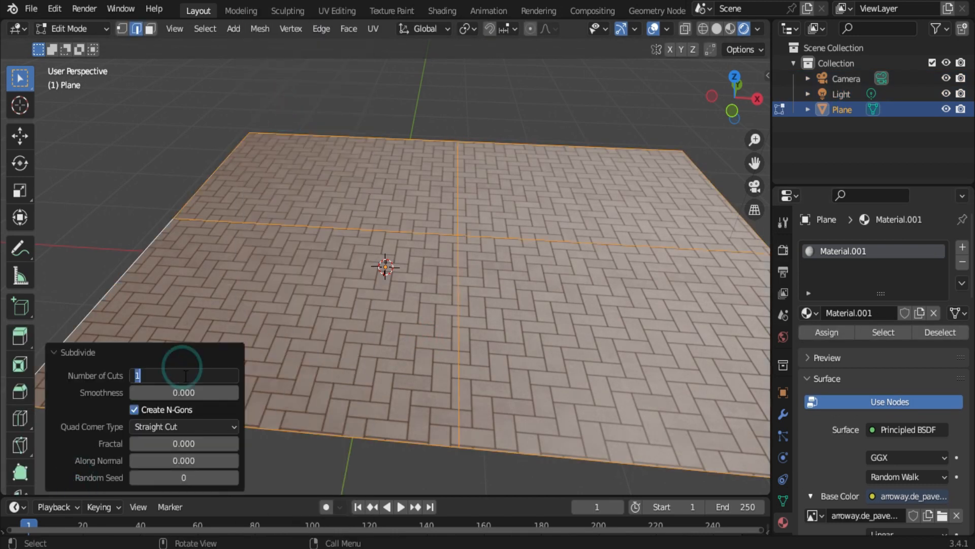
pyautogui.write('20')
pyautogui.press('Return')
pyautogui.click(454, 254)
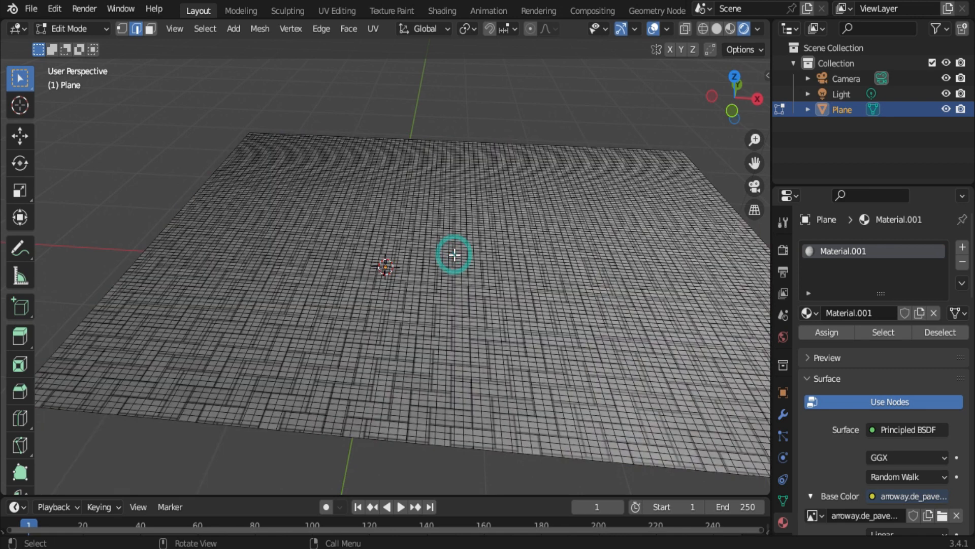
# - Subdivide the plane's entire mesh two more times with 1 cut each, and return to Object Mode
pyautogui.press('a')
pyautogui.rightClick(454, 254)
pyautogui.click(428, 99)
pyautogui.rightClick(407, 111)
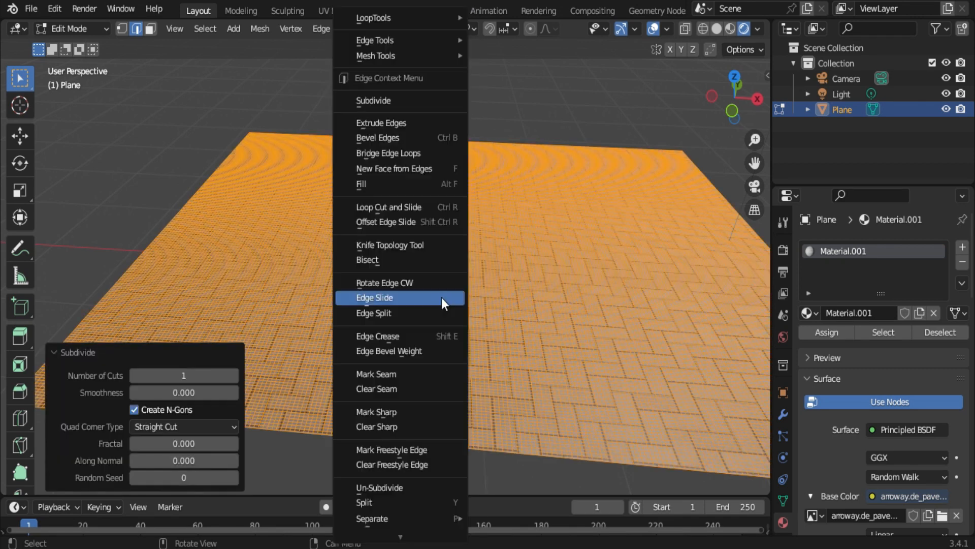
pyautogui.click(408, 104)
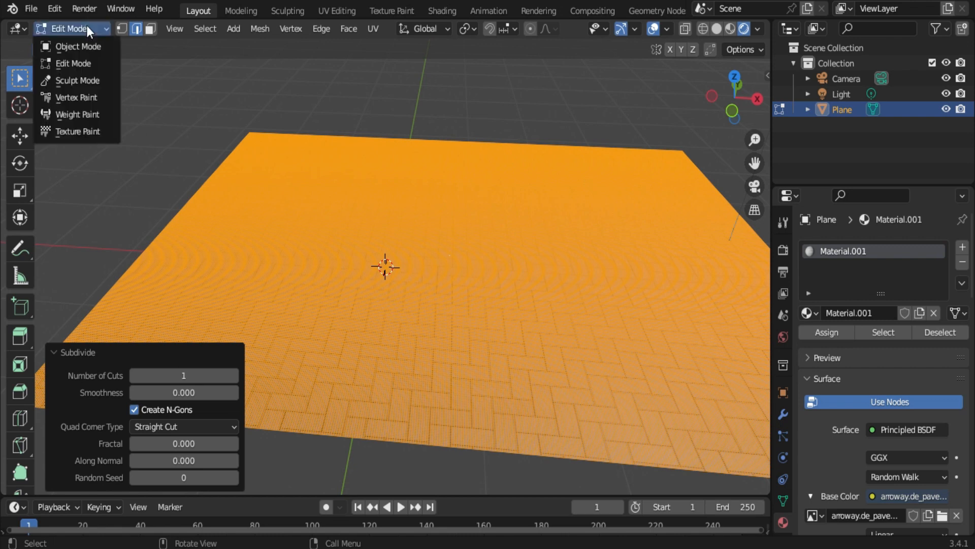
pyautogui.press('Tab')
# - Move the paved plane about -0.8 m along the X axis
pyautogui.scroll(-5, 461, 368)
pyautogui.moveTo(461, 368); pyautogui.dragTo(428, 329, button='middle')
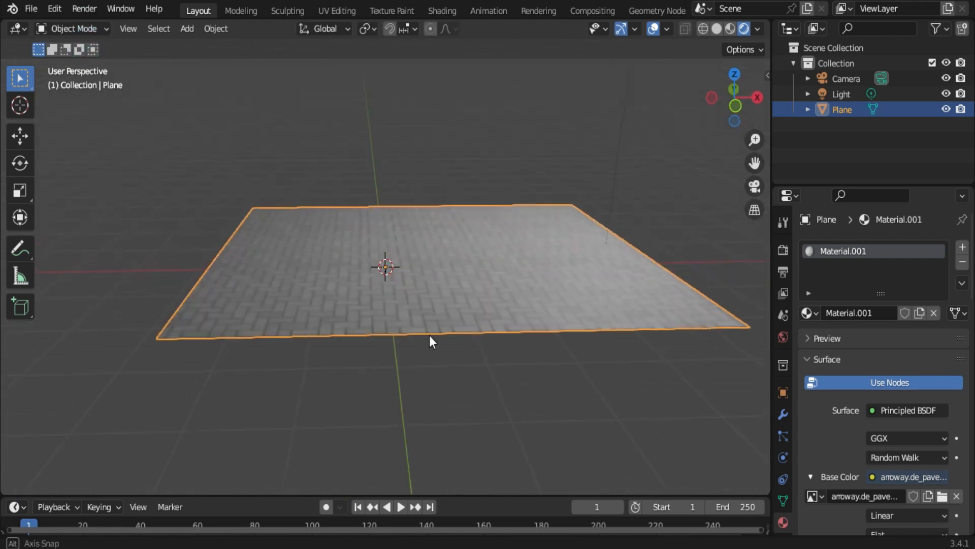
pyautogui.press('g')
pyautogui.press('x')
pyautogui.click(420, 333)
# - Add a second plane at the scene's centre and scale it up by a factor of about 3.1
pyautogui.scroll(5, 447, 366)
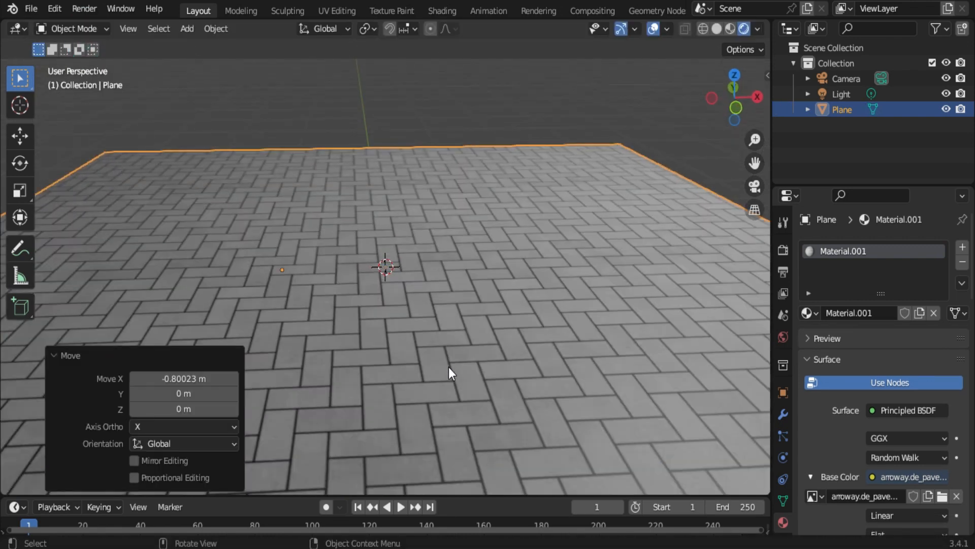
pyautogui.moveTo(438, 341); pyautogui.dragTo(434, 384, button='middle')
pyautogui.moveTo(529, 362); pyautogui.dragTo(465, 336, button='middle')
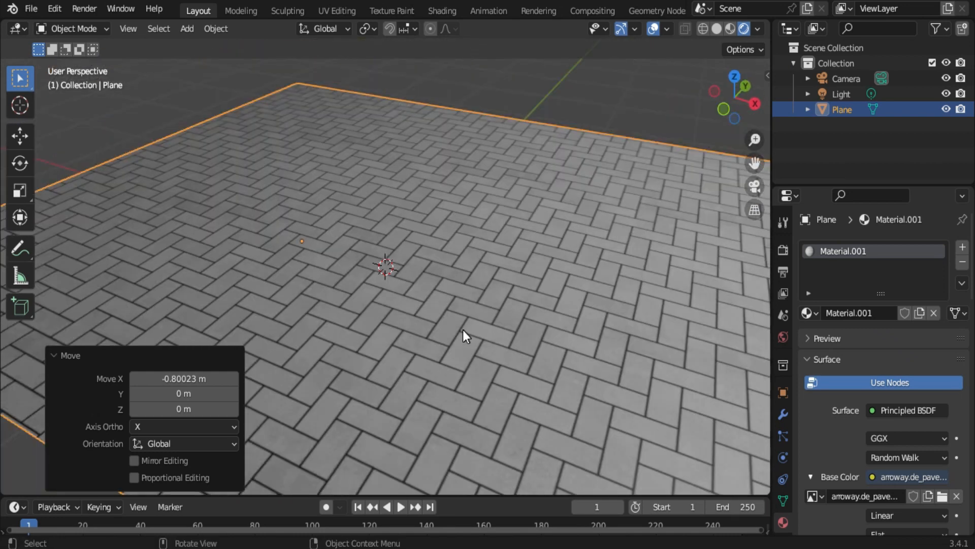
pyautogui.hotkey('shift', 'a')
pyautogui.moveTo(357, 235)
pyautogui.click(457, 235)
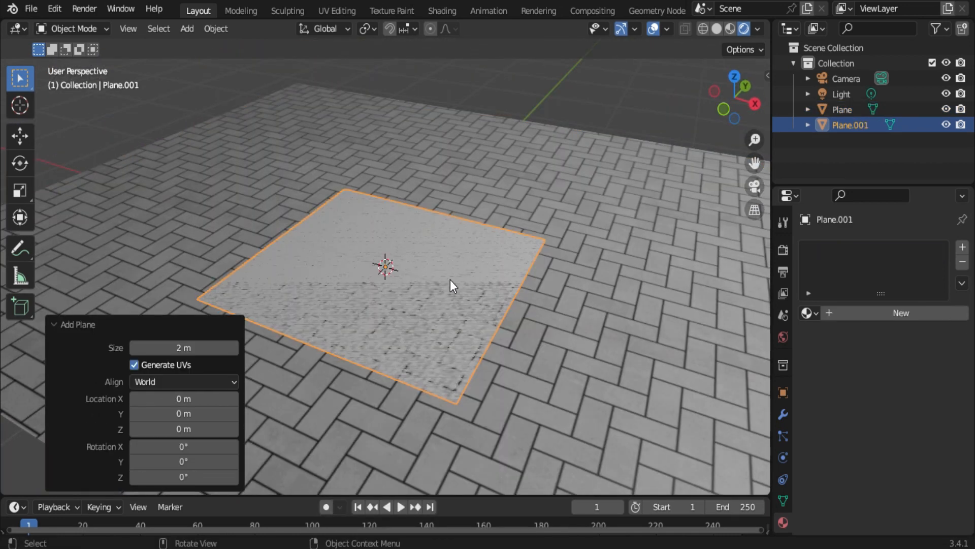
pyautogui.press('s')
pyautogui.click(409, 342)
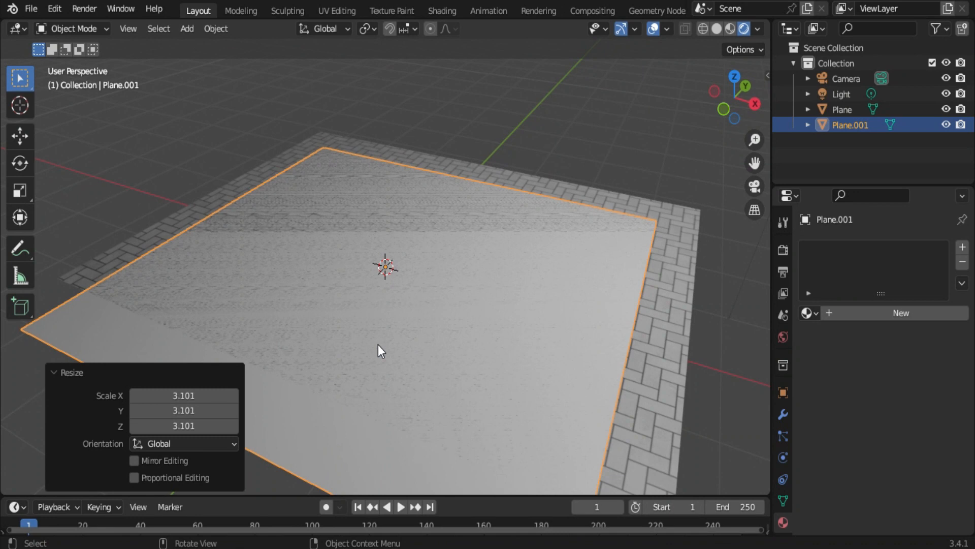
# - Move the new plane about 0.86 m along Y and scale it by about 0.963 to fit within the paving
pyautogui.press('g')
pyautogui.press('y')
pyautogui.click(407, 317)
pyautogui.press('s')
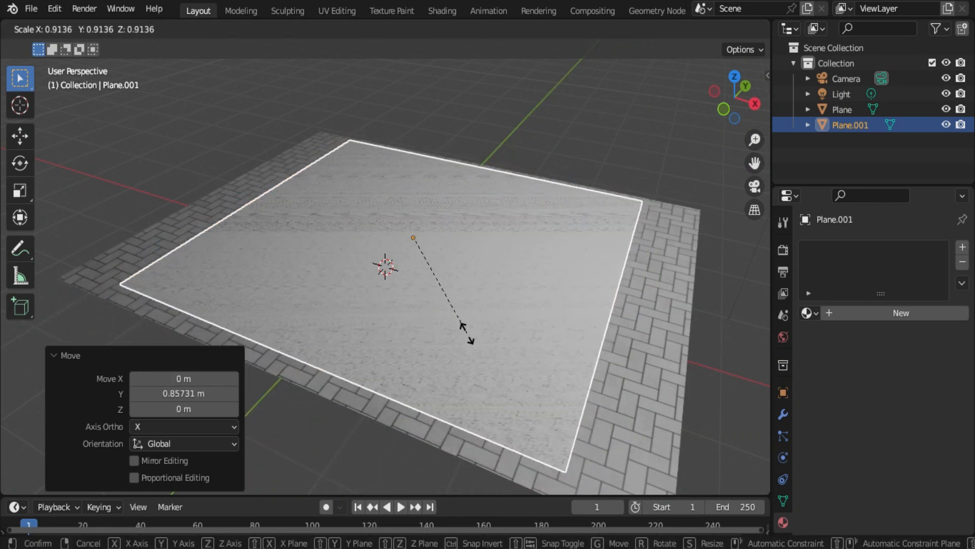
pyautogui.click(466, 337)
# - Raise the new plane about 2.85 m along Z above the paved floor
pyautogui.press('g')
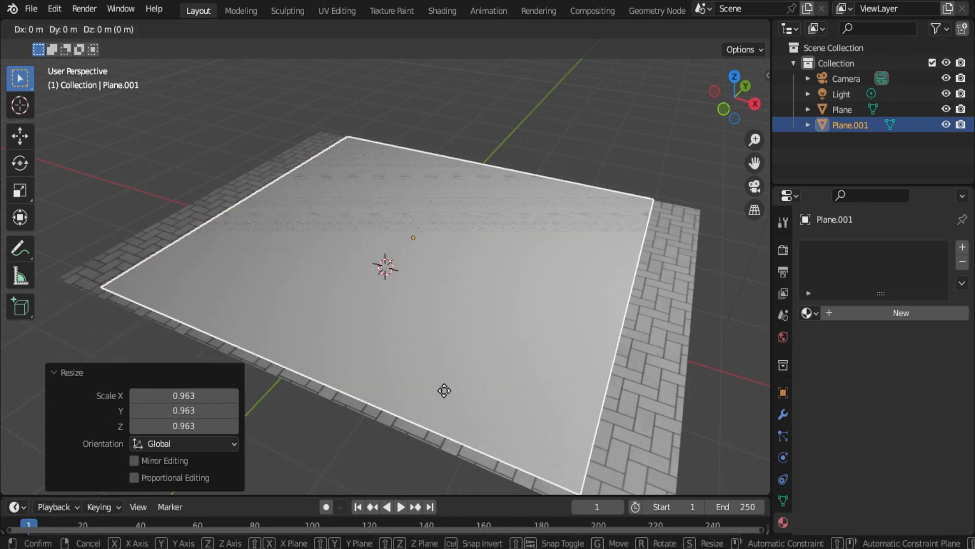
pyautogui.press('z')
pyautogui.click(464, 178)
pyautogui.moveTo(370, 384); pyautogui.dragTo(437, 351, button='middle')
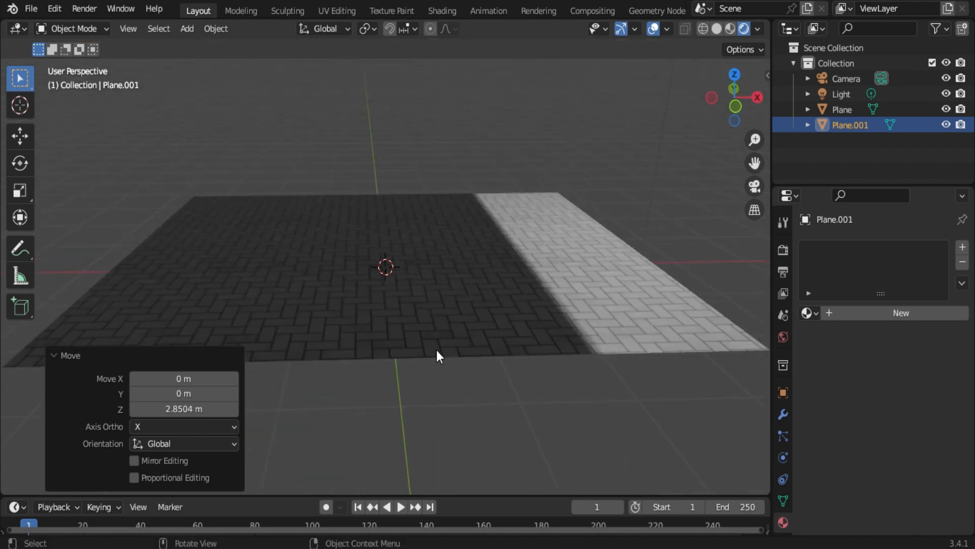
pyautogui.scroll(-3, 492, 306)
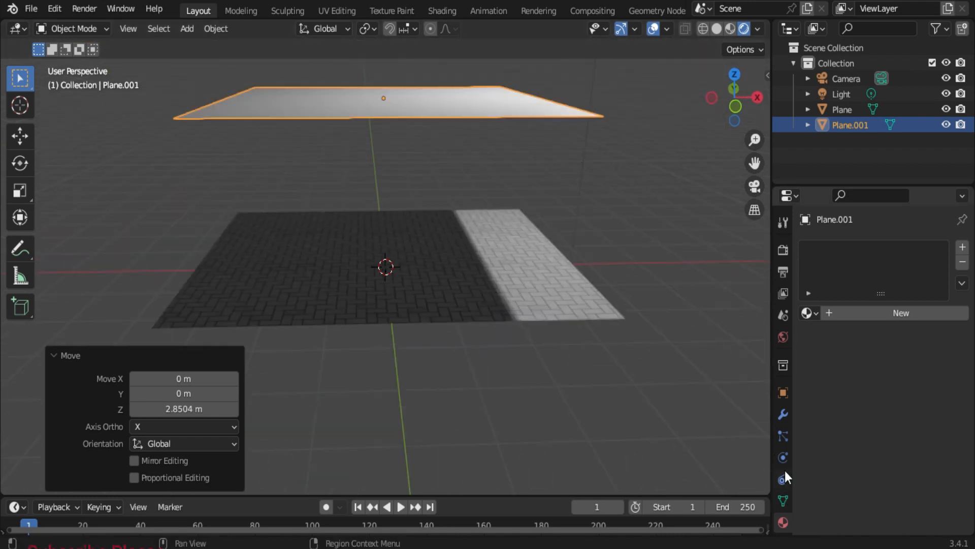
# - Turn off Shadow for the scene's point light
pyautogui.click(577, 200)
pyautogui.click(817, 478)
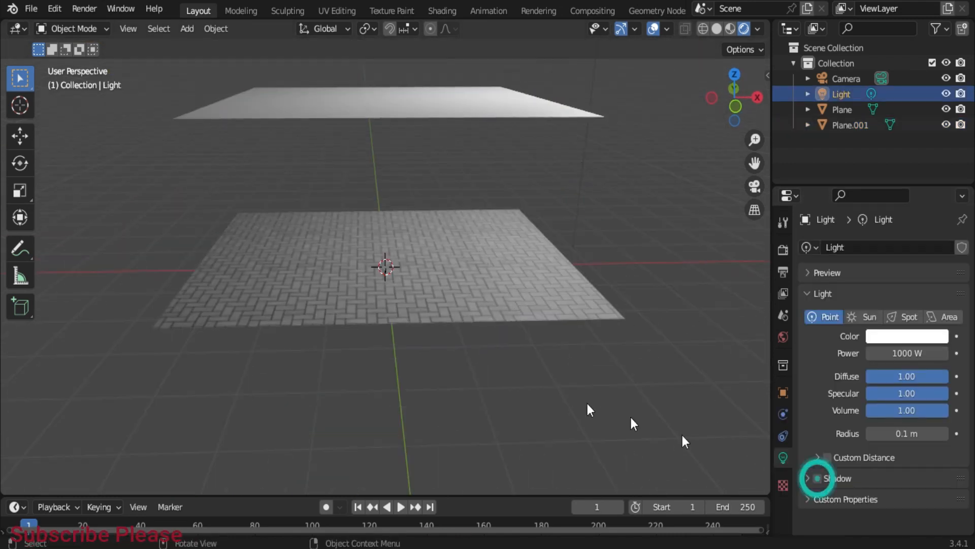
pyautogui.scroll(5, 456, 378)
pyautogui.scroll(-5, 533, 413)
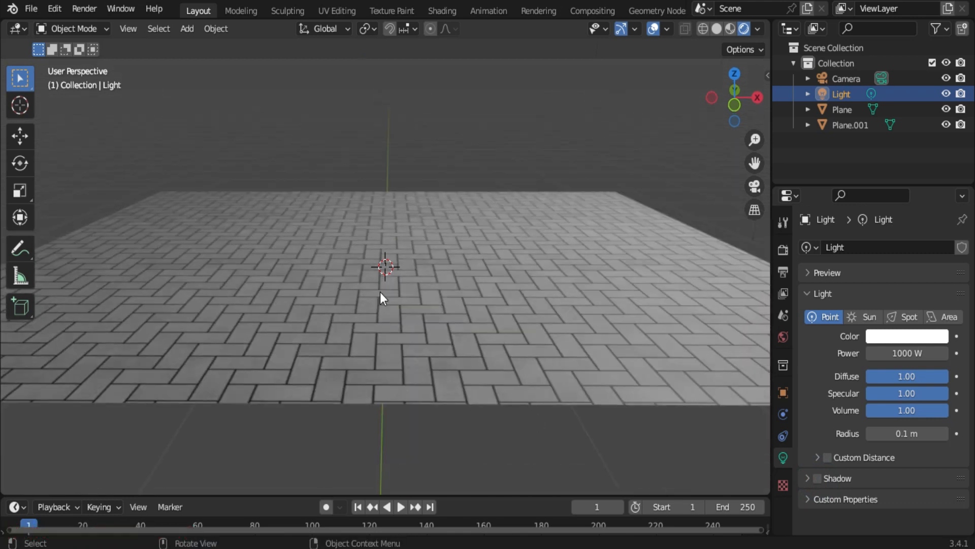
pyautogui.scroll(5, 409, 295)
# - Add a UV sphere at the centre of the paved floor
pyautogui.hotkey('shift', 'a')
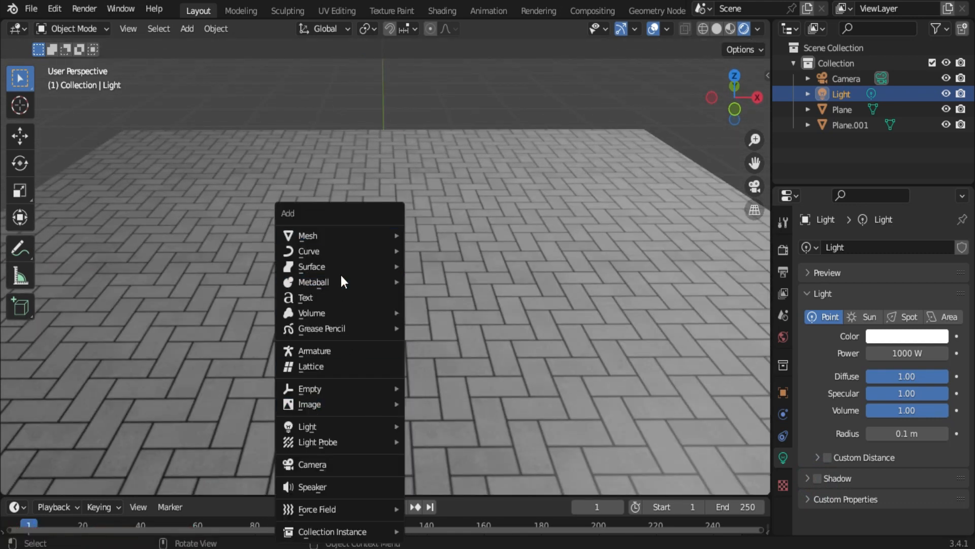
pyautogui.moveTo(361, 236)
pyautogui.click(434, 281)
# - Stretch the sphere into an egg shape by raising its top vertex along Z with smooth proportional editing, and return to Object Mode
pyautogui.press('Tab')
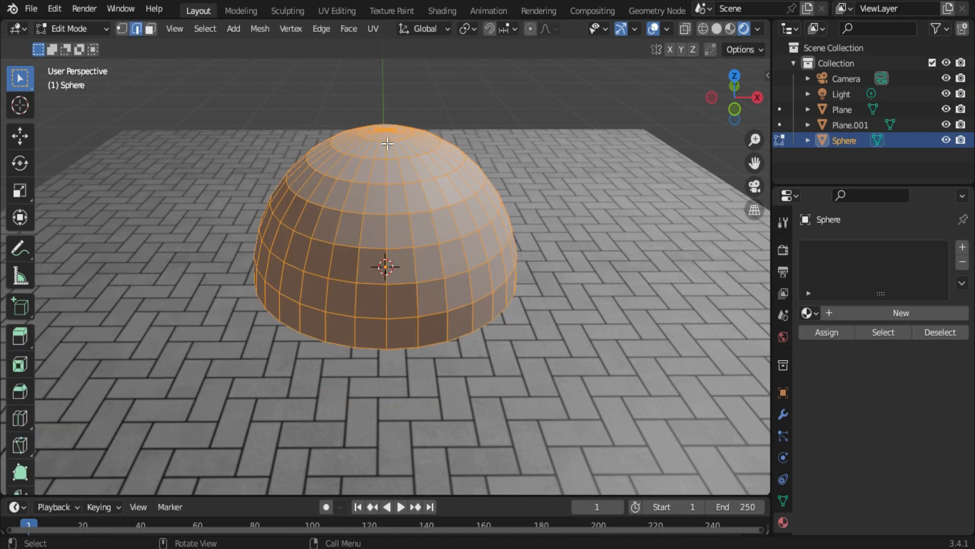
pyautogui.click(125, 29)
pyautogui.click(387, 127)
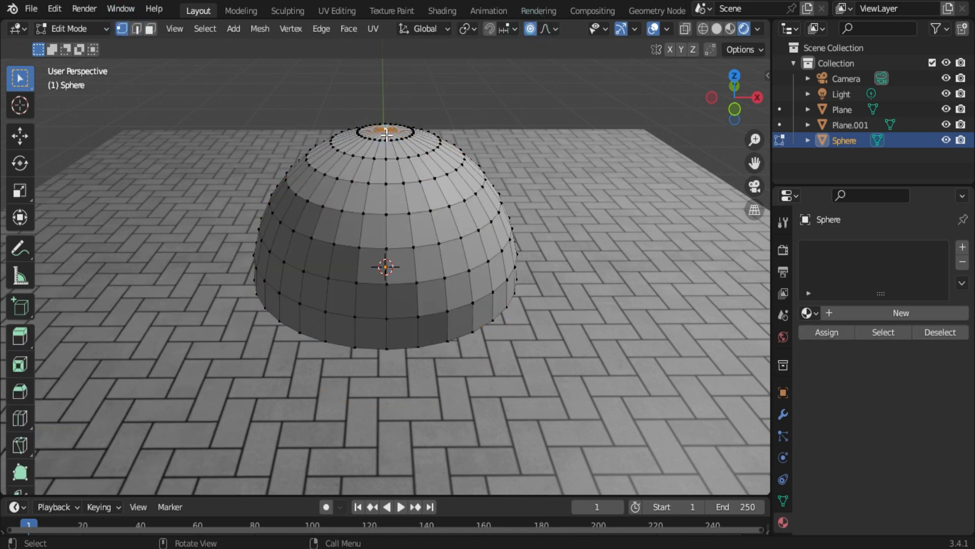
pyautogui.press('g')
pyautogui.scroll(-4, 386, 125)
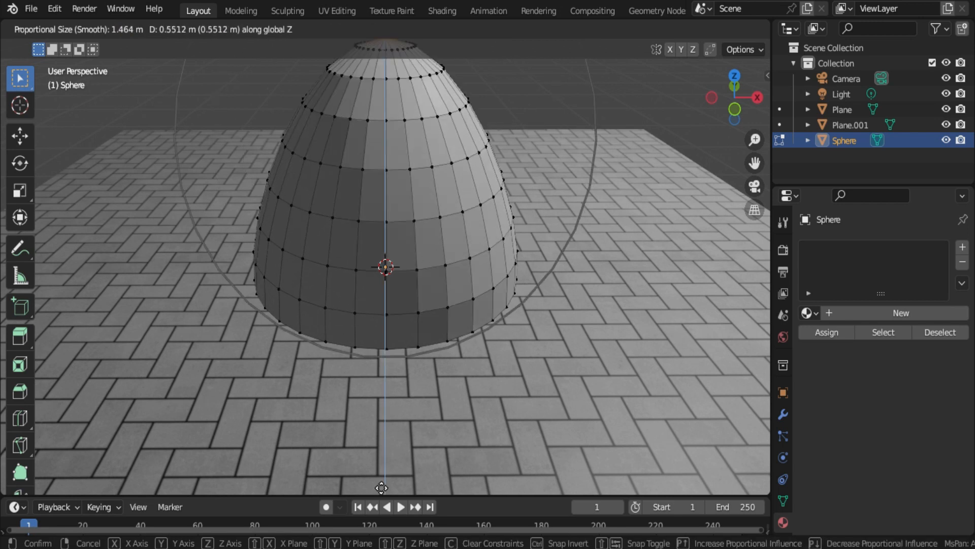
pyautogui.click(401, 376)
pyautogui.scroll(-2, 401, 376)
pyautogui.press('Tab')
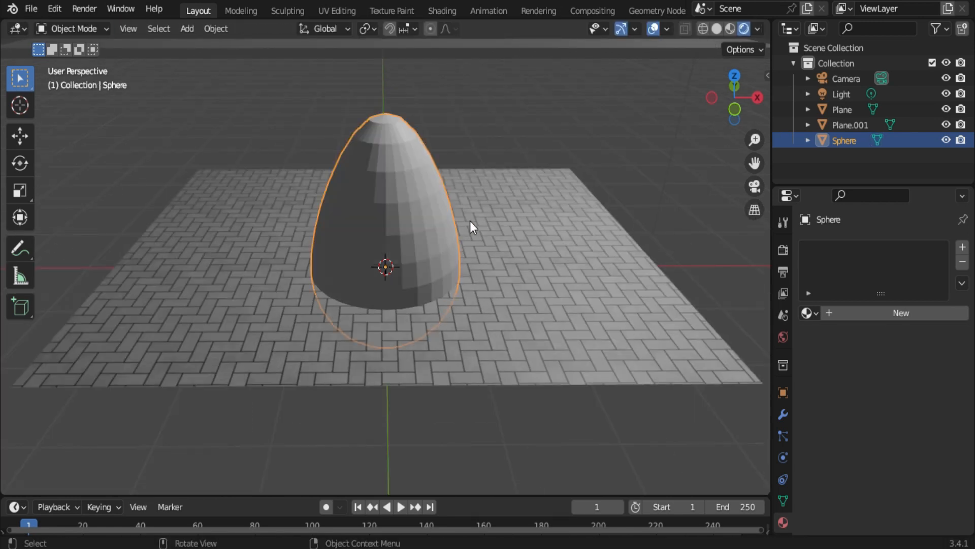
# - Scale the egg-shaped sphere to about 0.35 and move it about 4.2 m along X, beyond the paved floor's edge
pyautogui.press('s')
pyautogui.click(418, 281)
pyautogui.press('g')
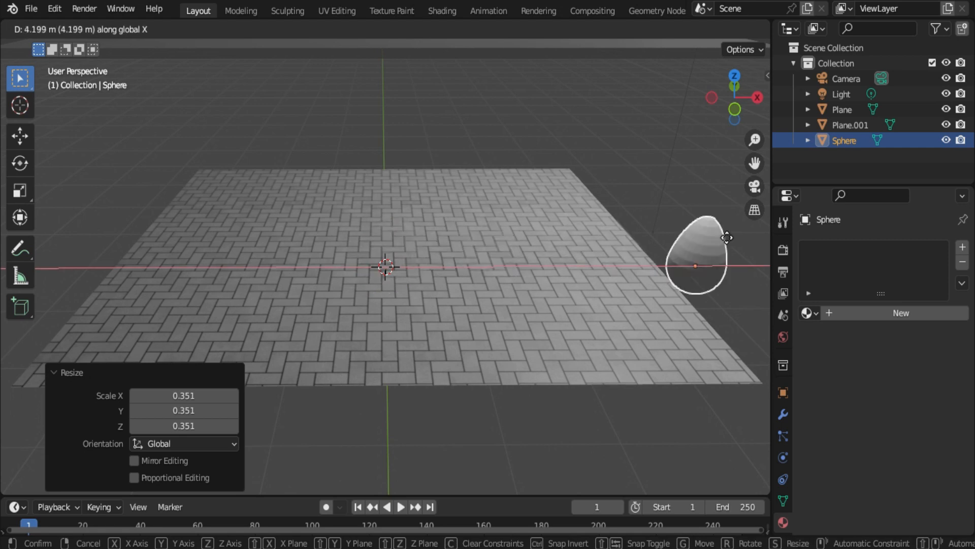
pyautogui.click(726, 272)
# - Apply smooth shading to the egg-shaped sphere beside the floor
pyautogui.rightClick(660, 274)
pyautogui.click(645, 39)
pyautogui.scroll(-3, 406, 329)
pyautogui.scroll(3, 414, 224)
pyautogui.scroll(-3, 400, 120)
# - Select the raised plane and add a particle system to it
pyautogui.click(401, 120)
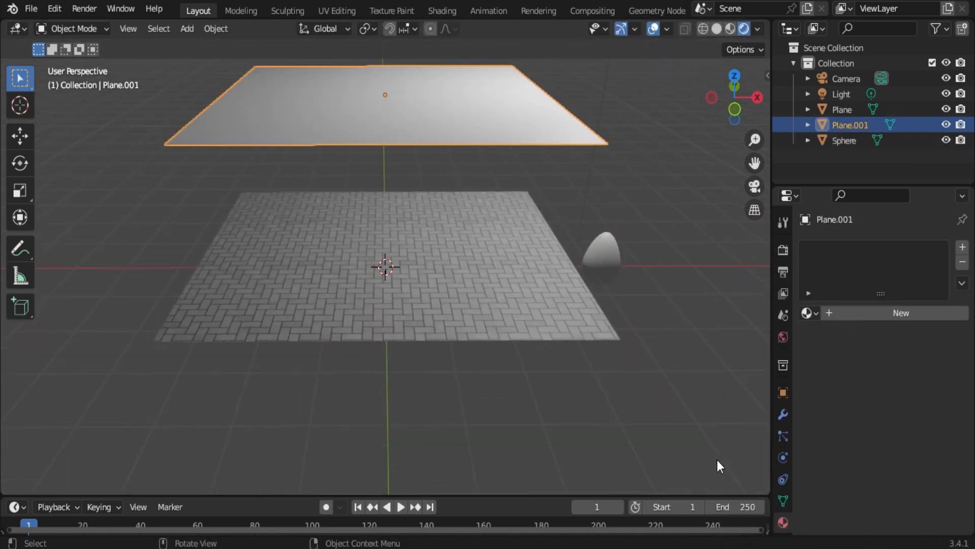
pyautogui.click(782, 436)
pyautogui.moveTo(770, 446); pyautogui.dragTo(749, 447)
pyautogui.click(962, 247)
# - Render the raised plane's particles as Object, using the egg-shaped Sphere as the instance object
pyautogui.scroll(-5, 827, 469)
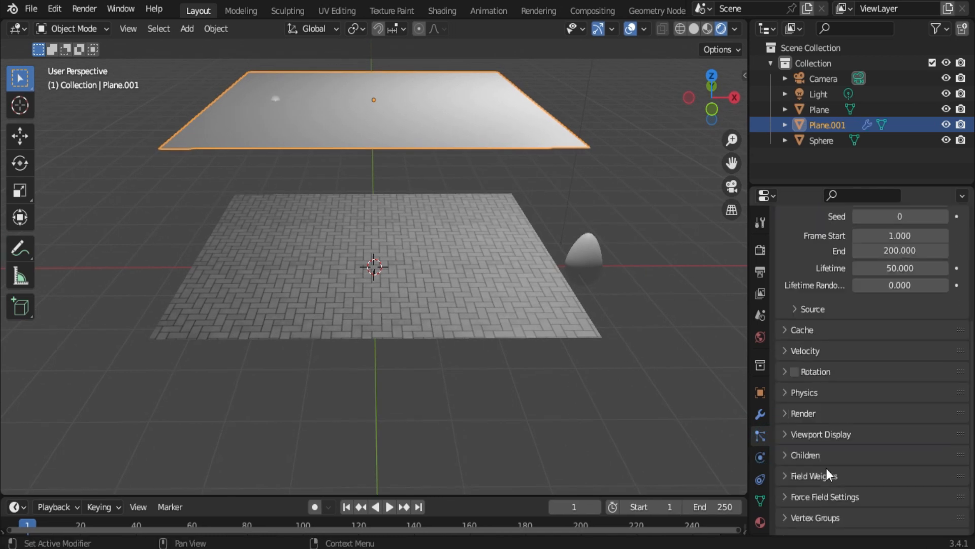
pyautogui.scroll(-2, 827, 468)
pyautogui.click(792, 384)
pyautogui.click(899, 406)
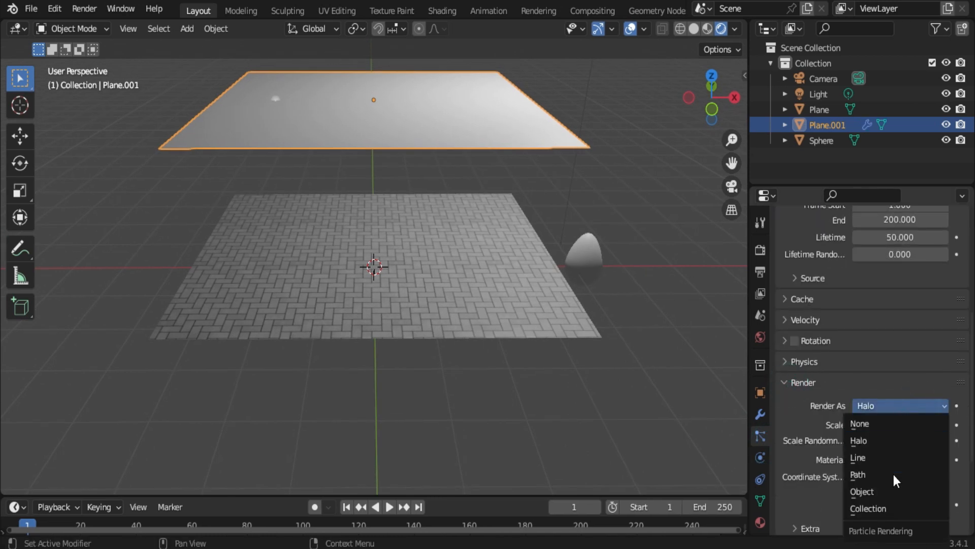
pyautogui.click(871, 491)
pyautogui.click(943, 518)
pyautogui.click(601, 250)
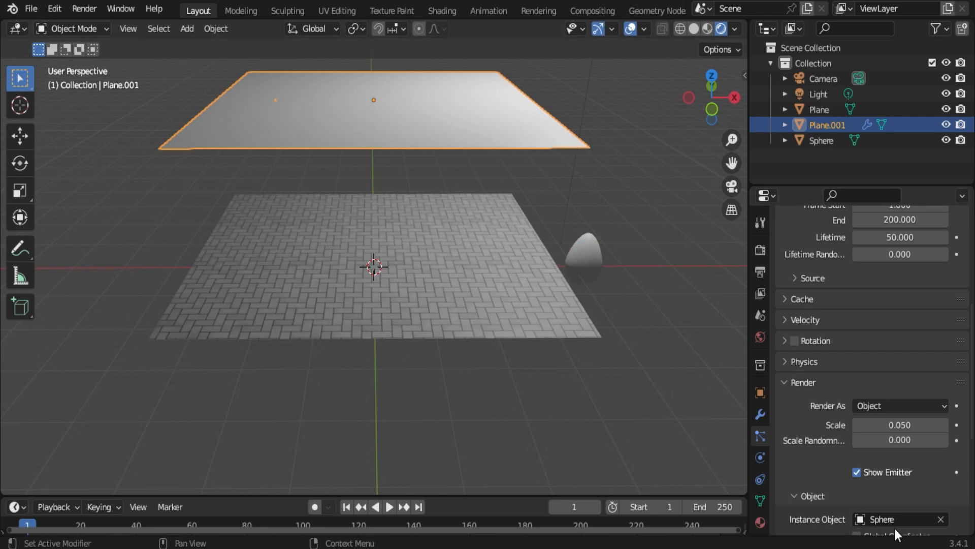
# - Try a particle render scale of 0.26 and play the animation to inspect the falling drops
pyautogui.scroll(-4, 866, 407)
pyautogui.moveTo(867, 333)
pyautogui.mouseDown()
pyautogui.moveTo(878, 333)
pyautogui.moveTo(866, 346)
pyautogui.mouseUp()
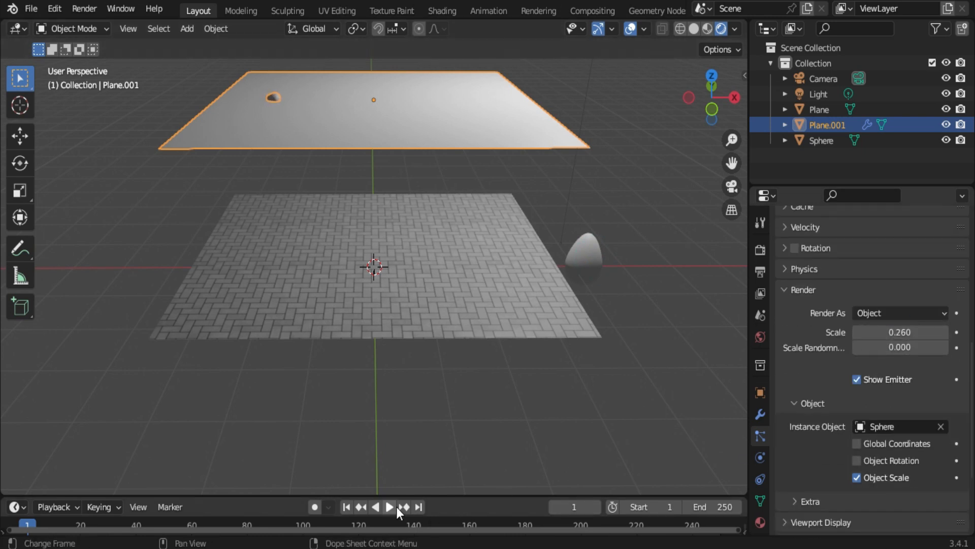
pyautogui.click(389, 507)
pyautogui.scroll(5, 459, 398)
pyautogui.scroll(-5, 459, 393)
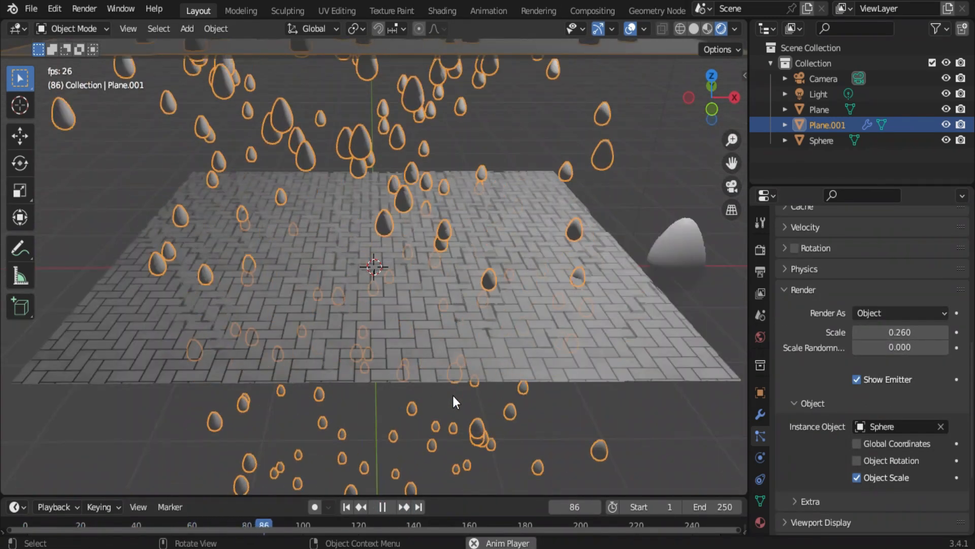
pyautogui.moveTo(452, 395); pyautogui.dragTo(453, 350, button='middle')
pyautogui.scroll(-3, 452, 351)
# - Reduce the particle render scale to 0.04, stop the playback and return to frame 1
pyautogui.moveTo(903, 337); pyautogui.dragTo(848, 332)
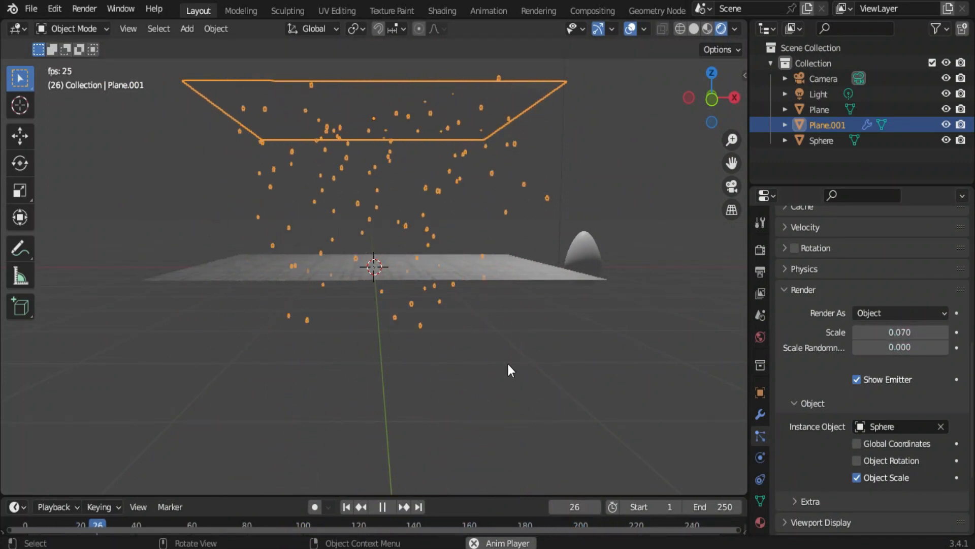
pyautogui.scroll(5, 508, 364)
pyautogui.click(886, 332)
pyautogui.write('0.05')
pyautogui.press('Return')
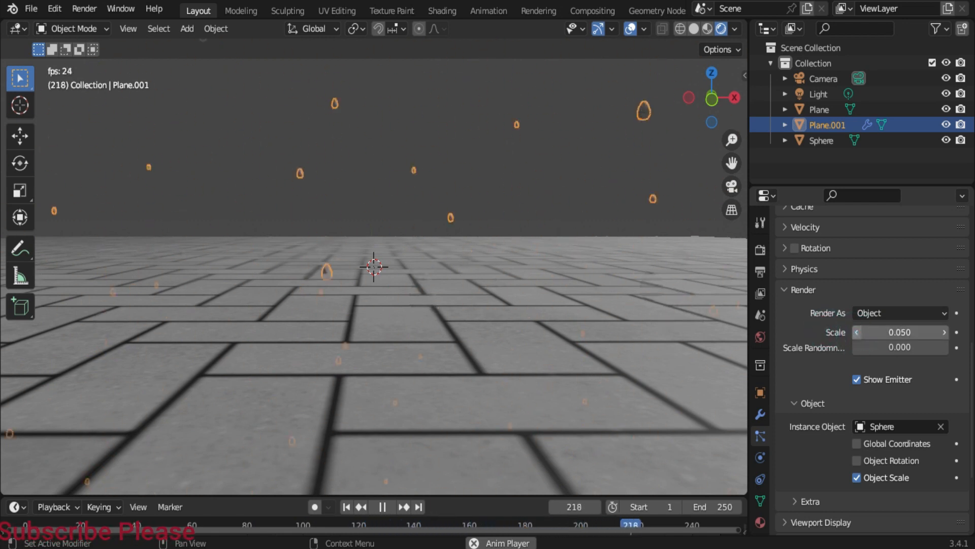
pyautogui.click(857, 332)
pyautogui.click(378, 507)
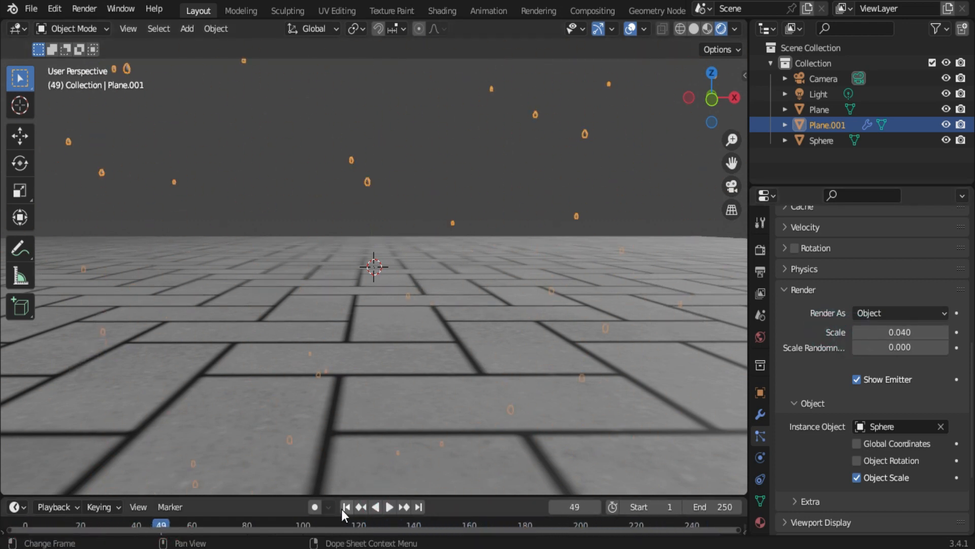
pyautogui.click(346, 507)
# - Set the particle emission number to 5000 and play the animation briefly to check the density
pyautogui.scroll(15, 805, 338)
pyautogui.click(906, 385)
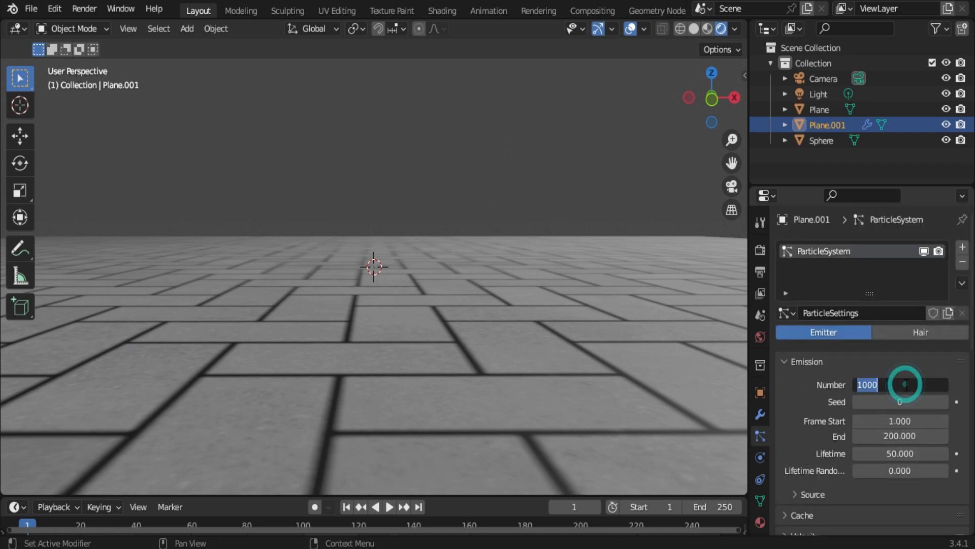
pyautogui.write('5000')
pyautogui.press('Return')
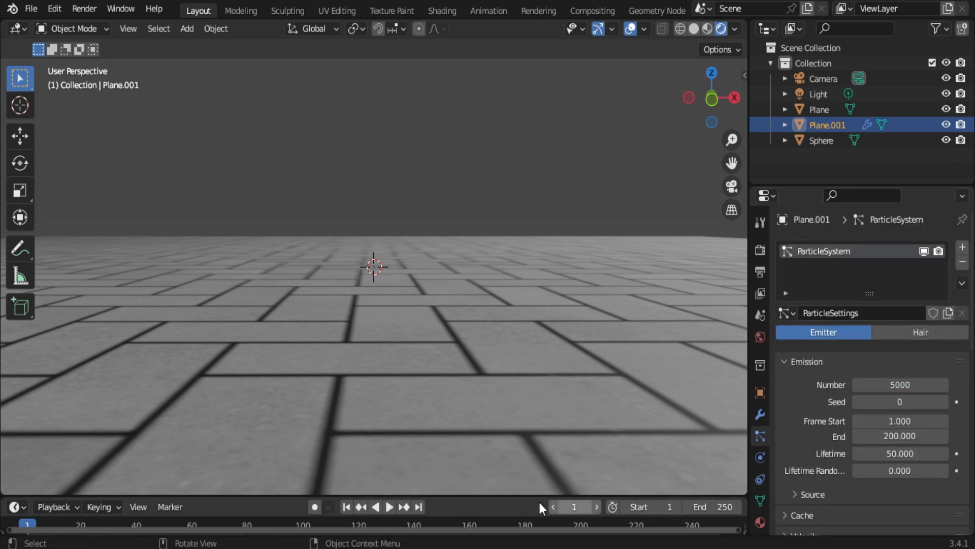
pyautogui.click(390, 507)
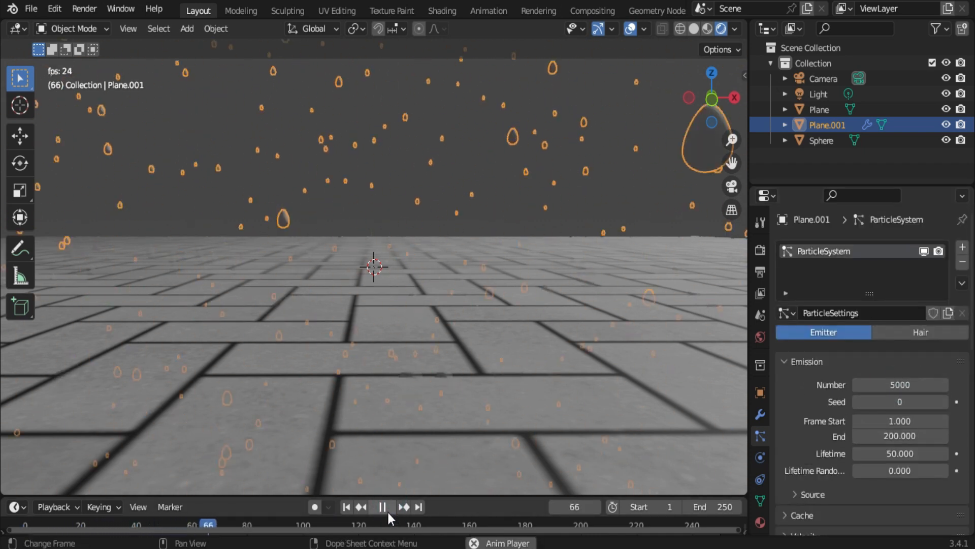
pyautogui.click(388, 510)
# - Set the particles' scale randomness to about 0.474, preview the animation from the start and return to frame 1
pyautogui.scroll(-10, 894, 485)
pyautogui.moveTo(890, 444)
pyautogui.mouseDown()
pyautogui.moveTo(959, 444)
pyautogui.moveTo(888, 440)
pyautogui.moveTo(898, 440)
pyautogui.mouseUp()
pyautogui.click(346, 507)
pyautogui.click(390, 507)
pyautogui.click(382, 507)
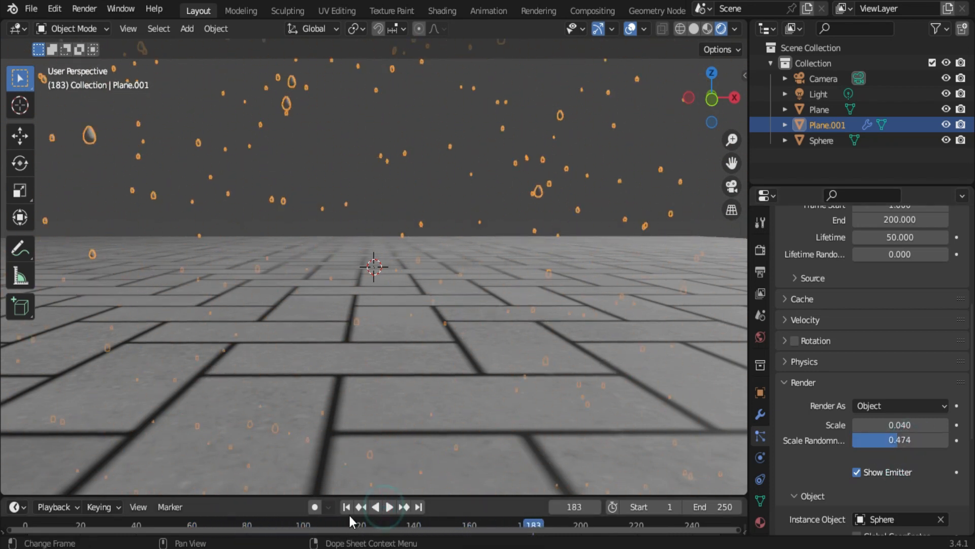
pyautogui.click(347, 508)
# - Add Dynamic Paint physics to the raised plane and set its type to Brush
pyautogui.click(478, 382)
pyautogui.scroll(-8, 478, 383)
pyautogui.moveTo(412, 267); pyautogui.dragTo(414, 137, button='middle')
pyautogui.click(414, 134)
pyautogui.scroll(-2, 761, 503)
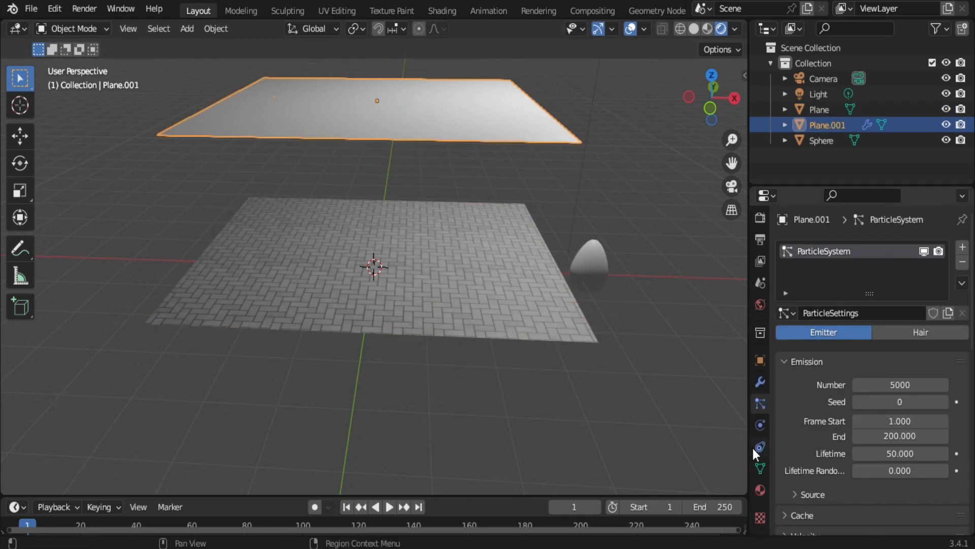
pyautogui.click(760, 425)
pyautogui.click(818, 300)
pyautogui.click(896, 415)
pyautogui.click(883, 451)
# - Set the brush's paint source to Particle System and assign the plane's ParticleSystem
pyautogui.scroll(-5, 871, 497)
pyautogui.click(885, 478)
pyautogui.click(879, 458)
pyautogui.scroll(-2, 878, 480)
pyautogui.click(866, 478)
pyautogui.click(860, 320)
pyautogui.scroll(-2, 861, 445)
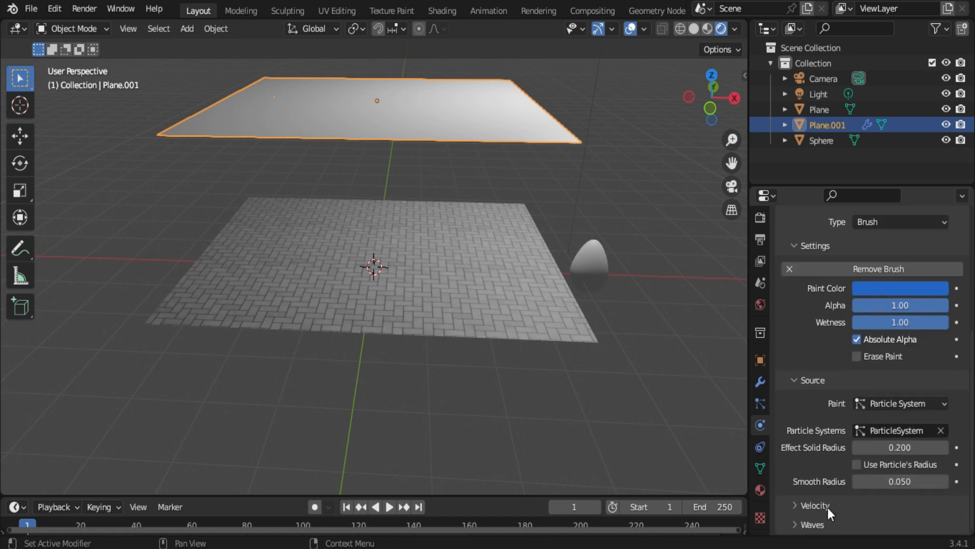
# - Add Dynamic Paint physics to the paved floor plane and make it a canvas
pyautogui.click(457, 294)
pyautogui.click(829, 298)
pyautogui.click(884, 463)
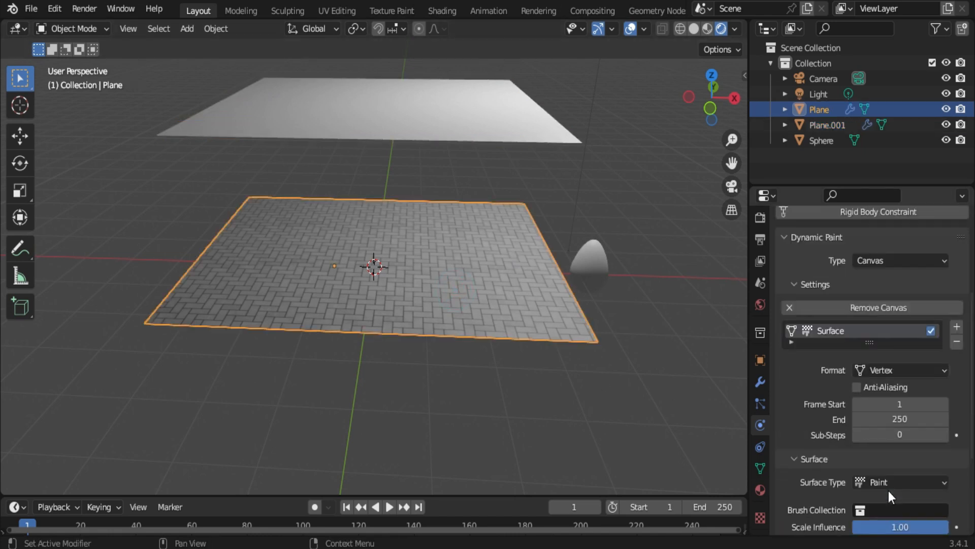
# - Set the floor canvas's surface type to Waves and its brush collection to Collection
pyautogui.scroll(-3, 894, 407)
pyautogui.click(882, 389)
pyautogui.click(887, 455)
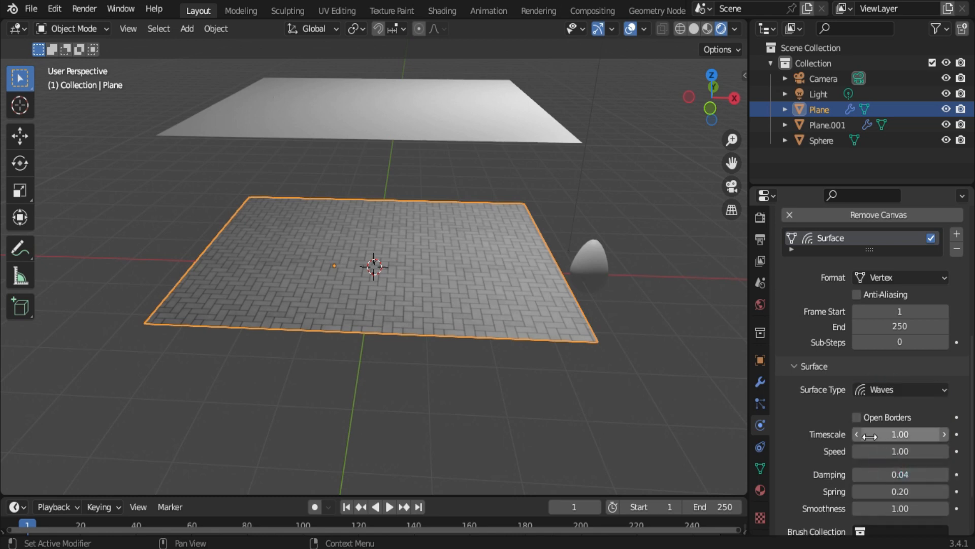
pyautogui.scroll(-3, 895, 406)
pyautogui.click(899, 467)
pyautogui.click(873, 305)
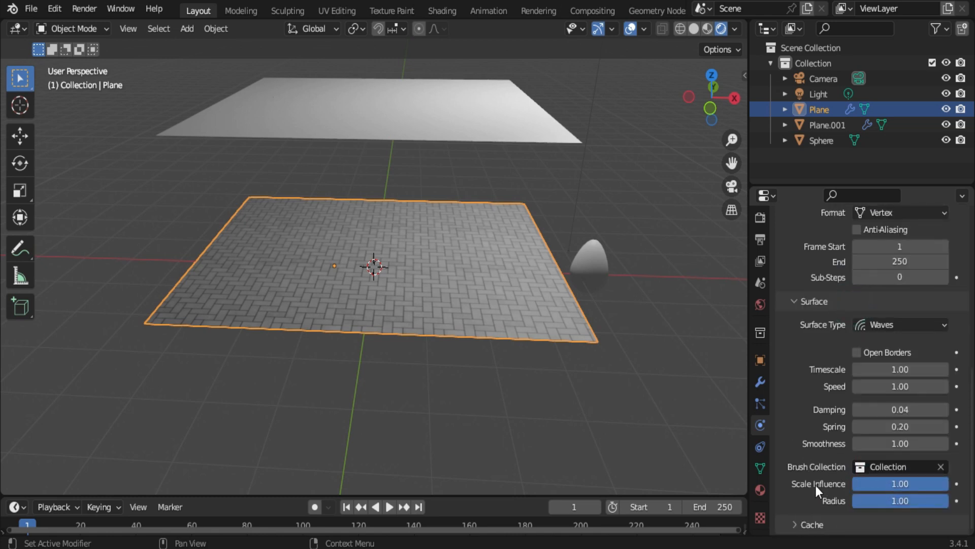
pyautogui.scroll(8, 818, 448)
pyautogui.scroll(-7, 828, 447)
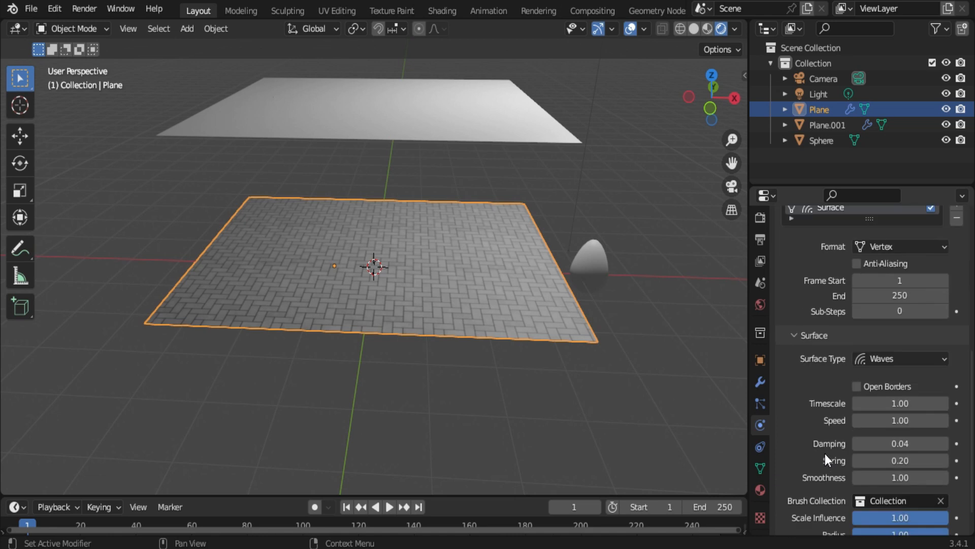
pyautogui.scroll(-1, 826, 459)
# - Play the animation from the first frame to examine the waves on the floor, and stop it
pyautogui.click(348, 506)
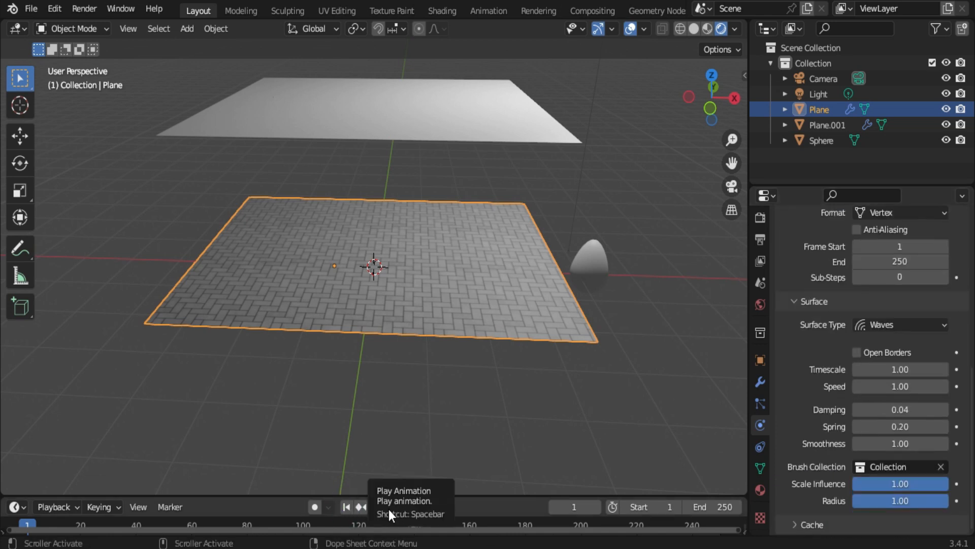
pyautogui.click(389, 506)
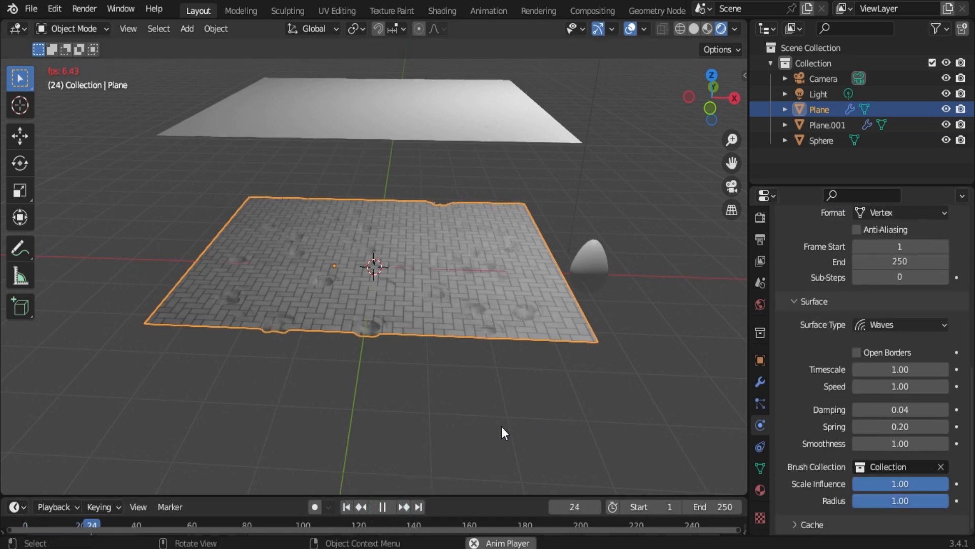
pyautogui.click(383, 507)
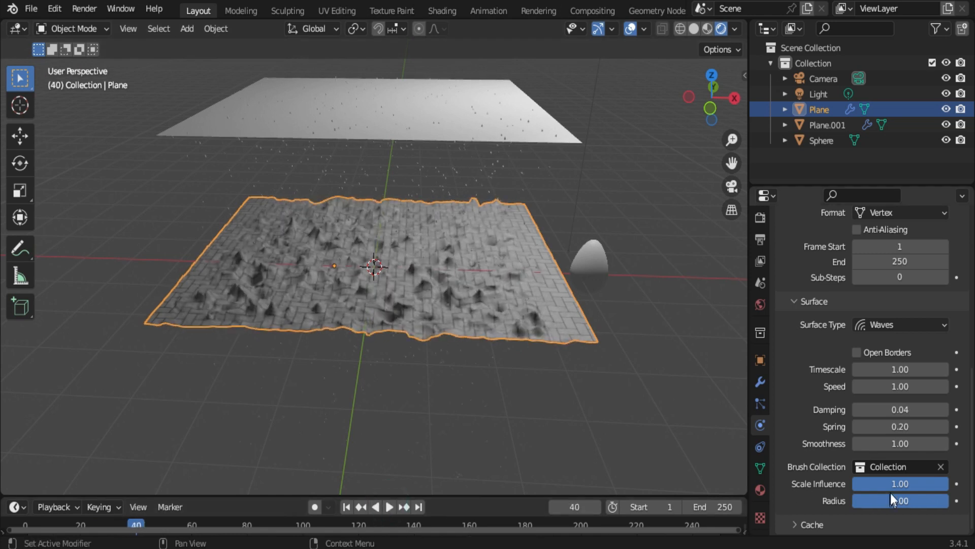
# - Try a wave scale influence of 0.38 and a radius of 0.31, and replay the animation from the start
pyautogui.moveTo(918, 483); pyautogui.dragTo(907, 483)
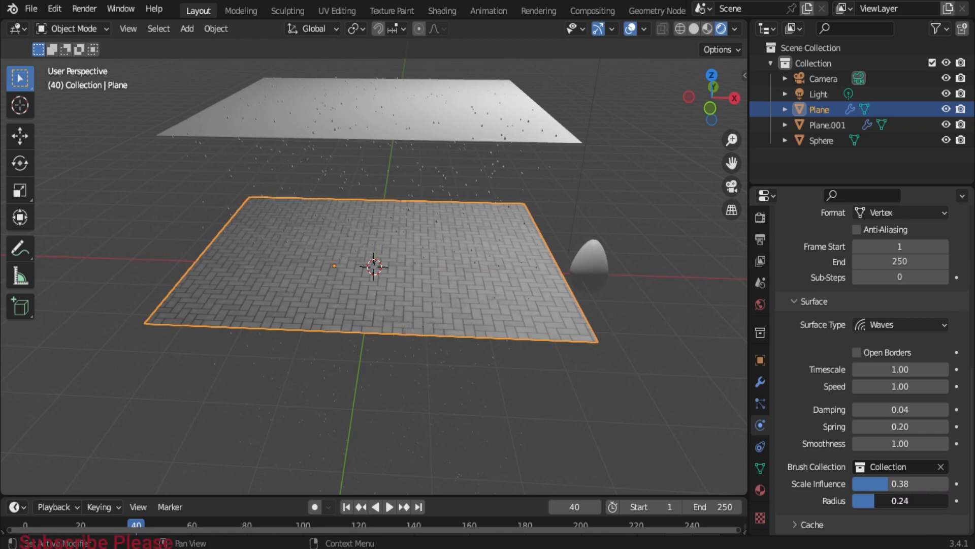
pyautogui.moveTo(889, 500); pyautogui.dragTo(910, 500)
pyautogui.scroll(5, 458, 462)
pyautogui.click(346, 506)
pyautogui.click(390, 506)
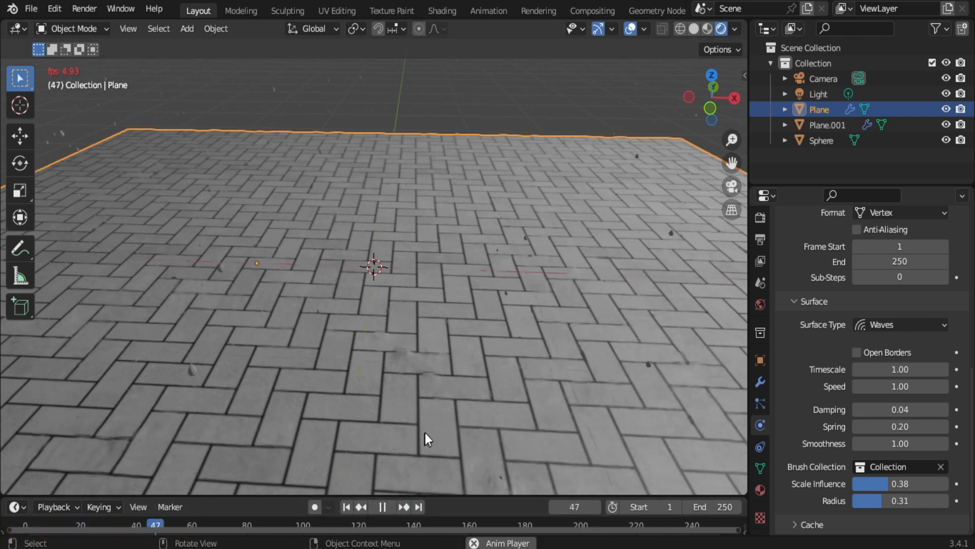
# - Apply Shade Smooth to the paved floor and set the wave surface's scale influence to 0.57
pyautogui.rightClick(379, 236)
pyautogui.click(353, 249)
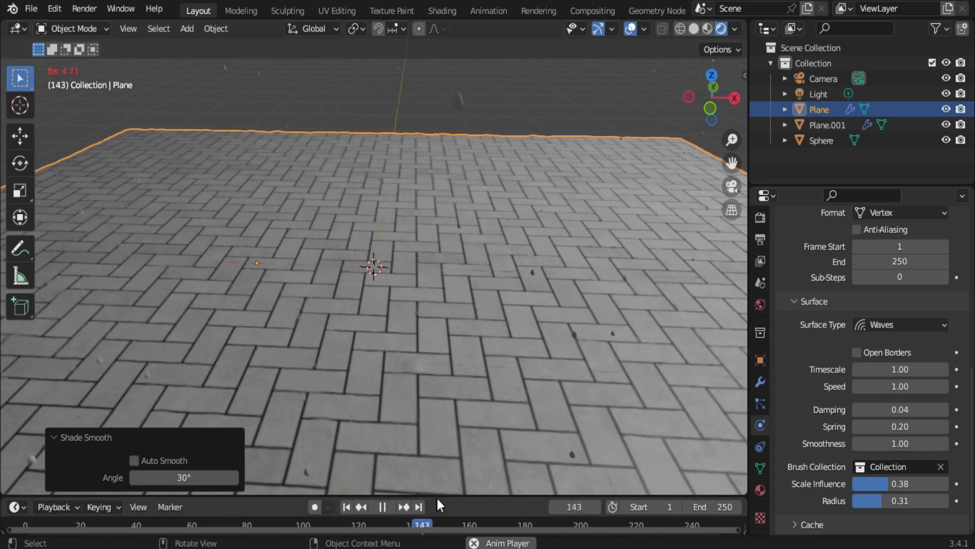
pyautogui.moveTo(895, 484)
pyautogui.mouseDown()
pyautogui.moveTo(873, 483)
pyautogui.moveTo(907, 484)
pyautogui.mouseUp()
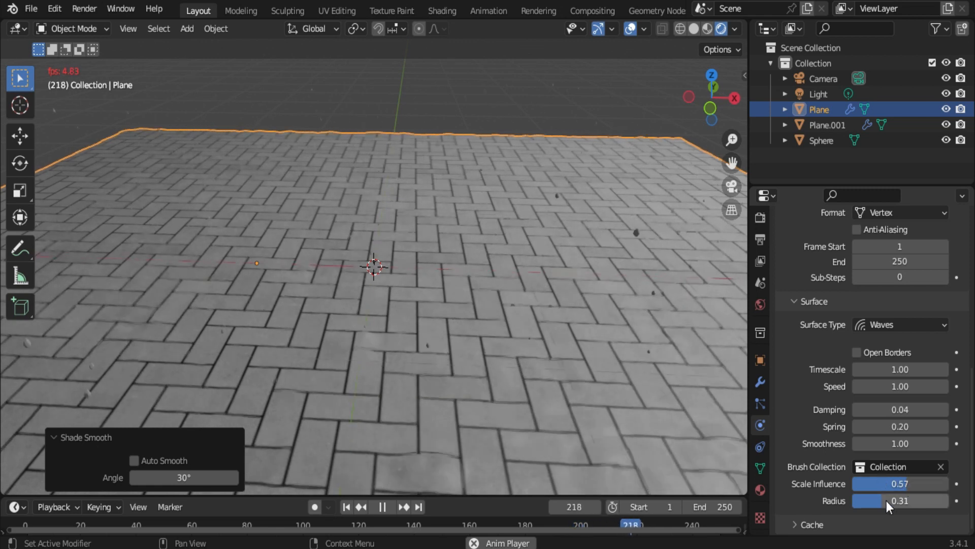
# - Try raising the wave radius to 1.00 and replay the animation from the first frame
pyautogui.moveTo(888, 501); pyautogui.dragTo(904, 501)
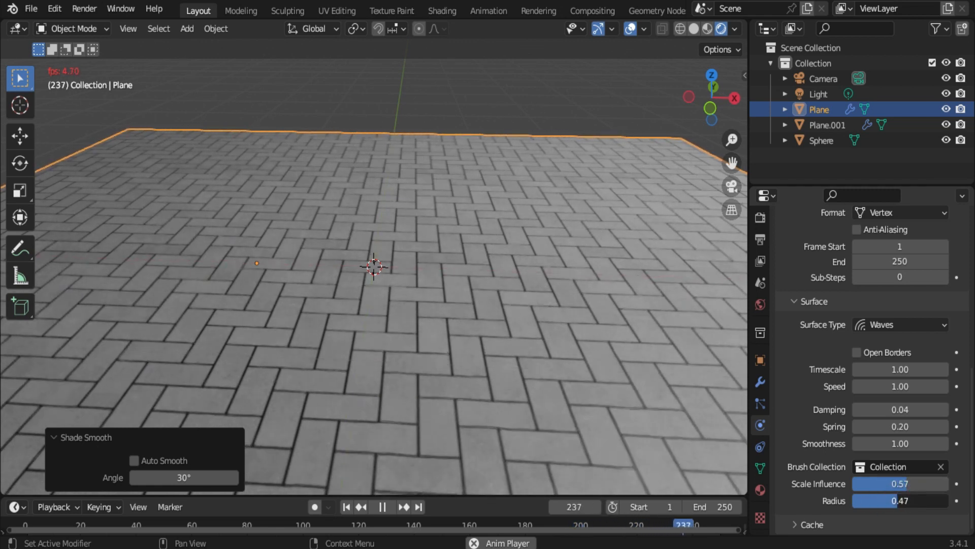
pyautogui.click(391, 506)
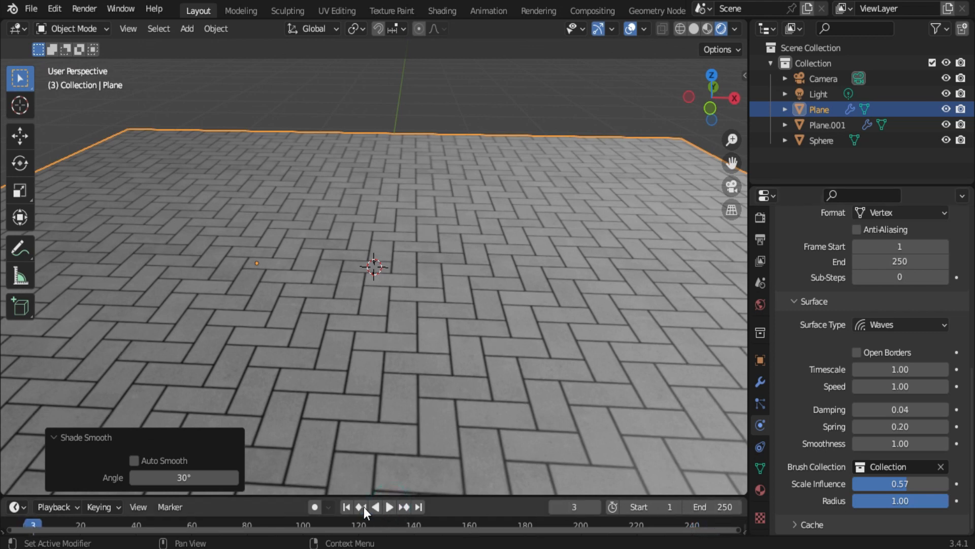
pyautogui.click(348, 506)
pyautogui.click(394, 509)
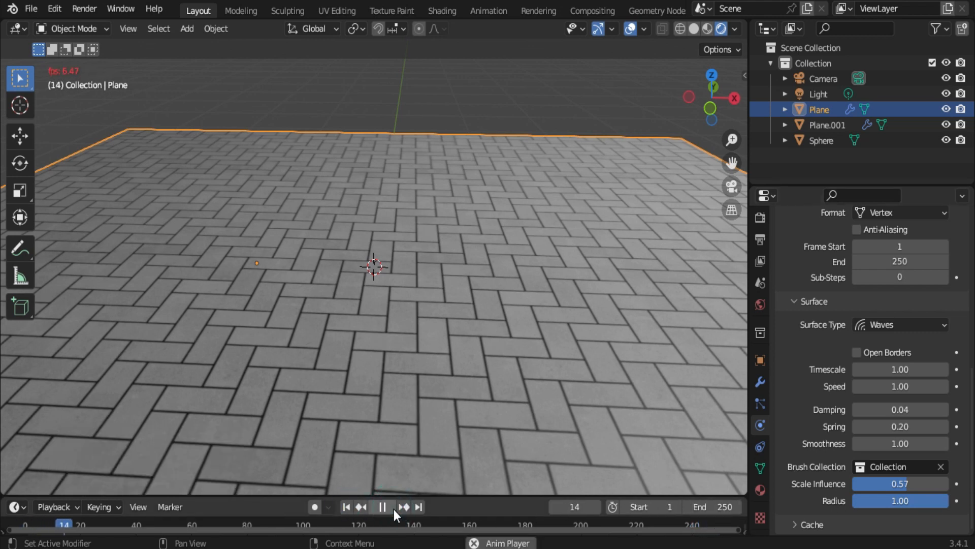
# - Try lowering the wave radius to 0.64, replay the animation from the first frame and stop it
pyautogui.moveTo(922, 501); pyautogui.dragTo(908, 501)
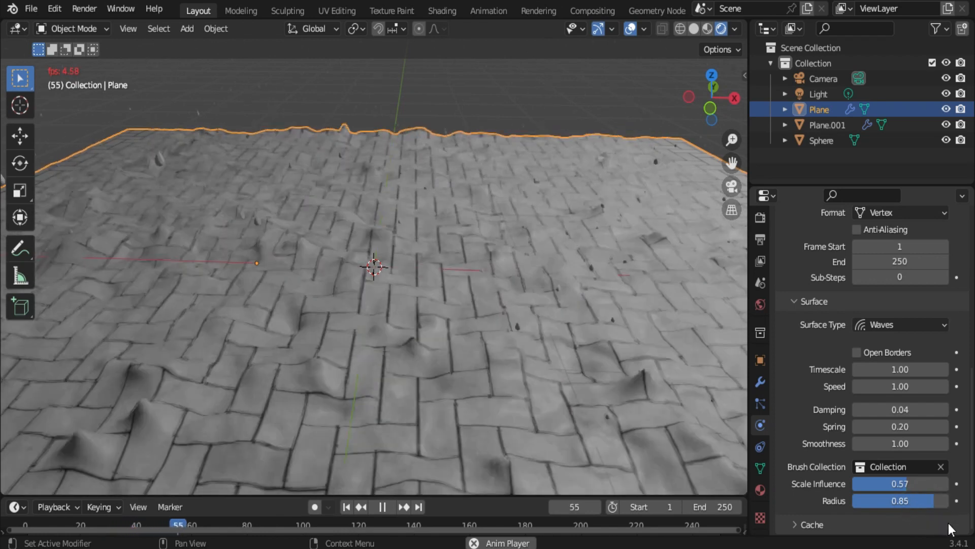
pyautogui.click(382, 507)
pyautogui.moveTo(938, 502); pyautogui.dragTo(919, 500)
pyautogui.click(346, 507)
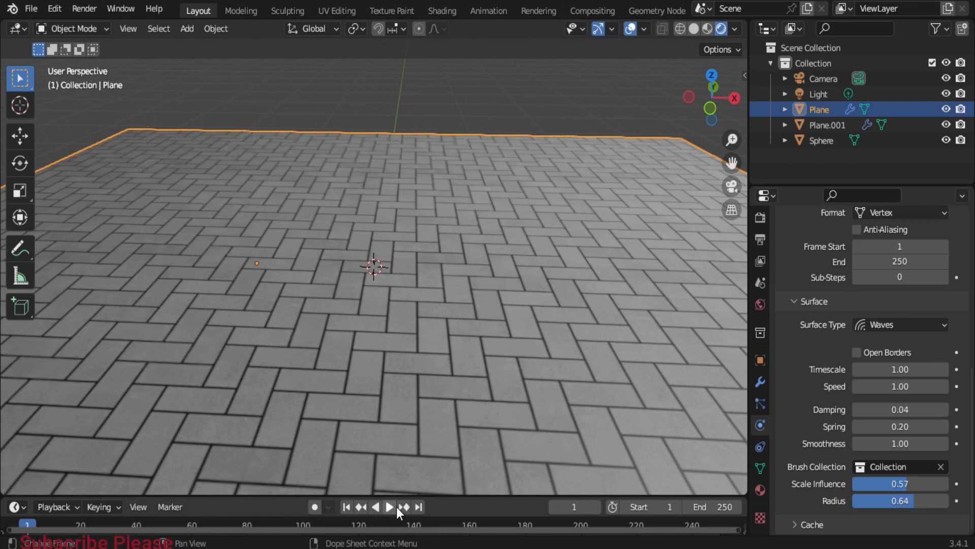
pyautogui.click(396, 508)
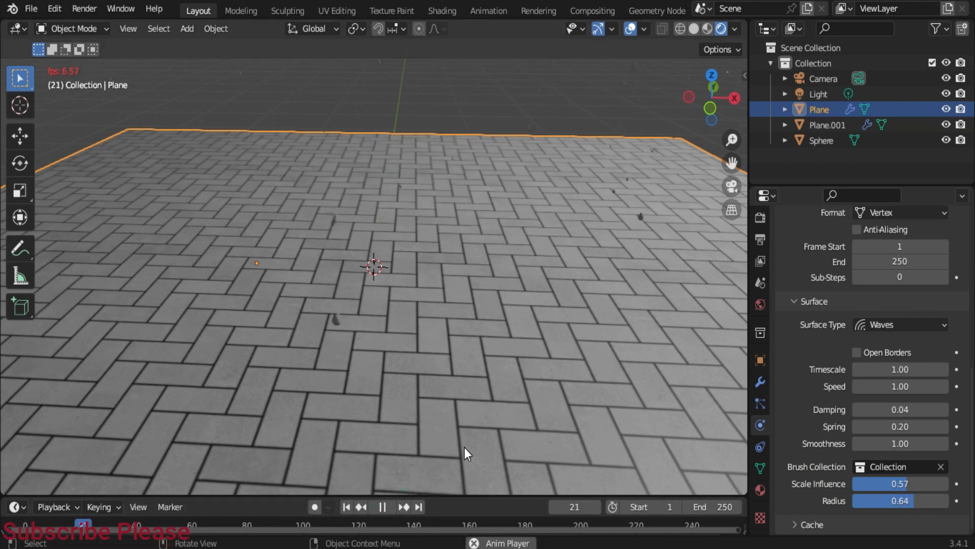
pyautogui.click(374, 506)
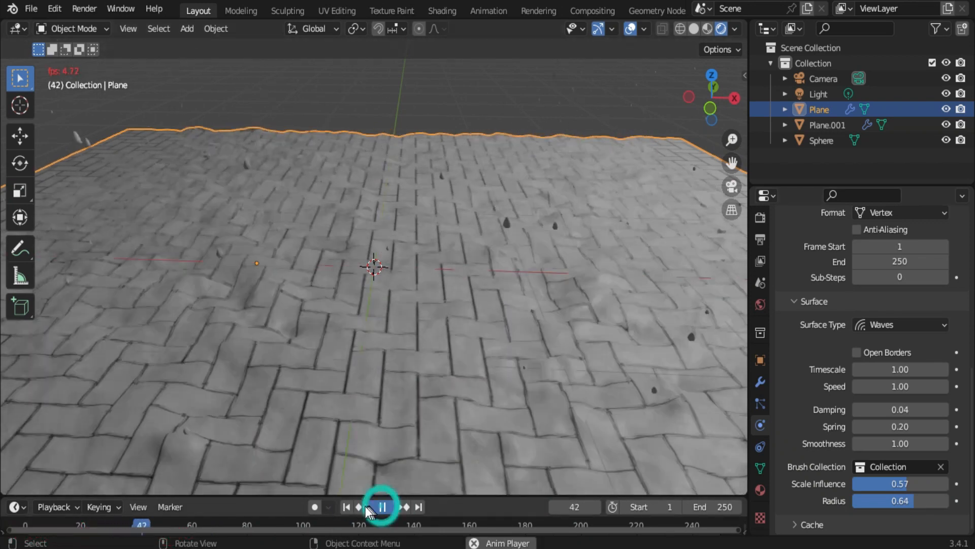
# - Set the wave radius to 0.42 and replay the animation from frame 1 to check the ripples
pyautogui.click(346, 507)
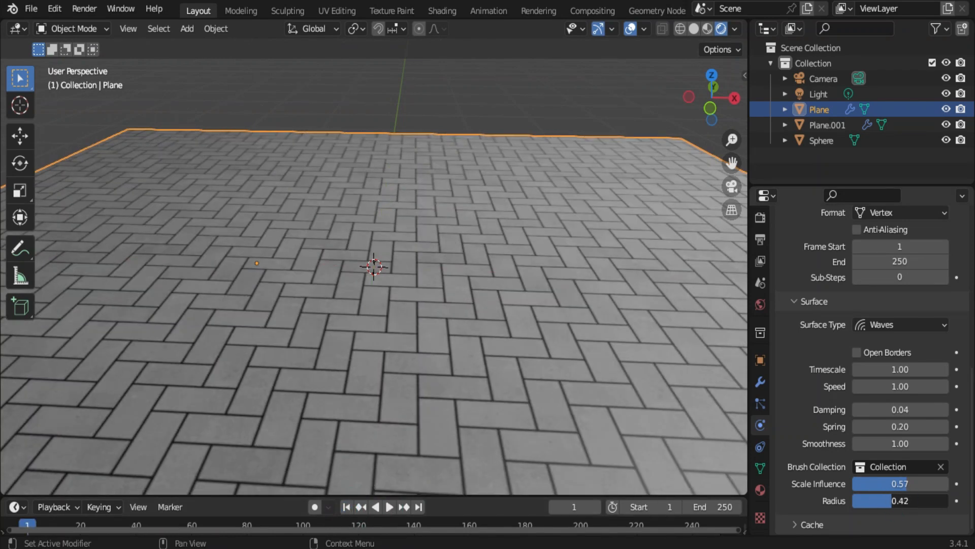
pyautogui.click(390, 507)
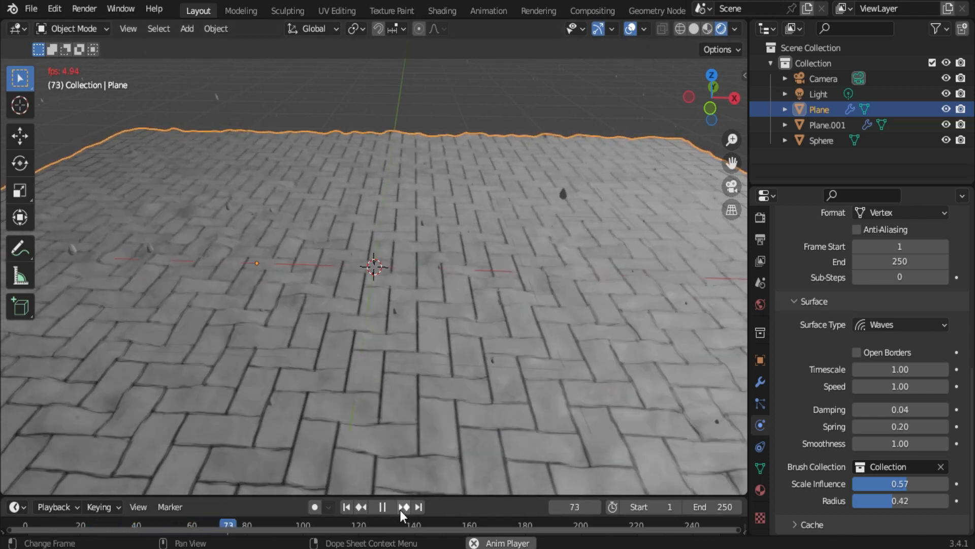
pyautogui.click(382, 507)
# - Increase the render scale of the raised plane's particles to 0.05
pyautogui.scroll(-6, 382, 402)
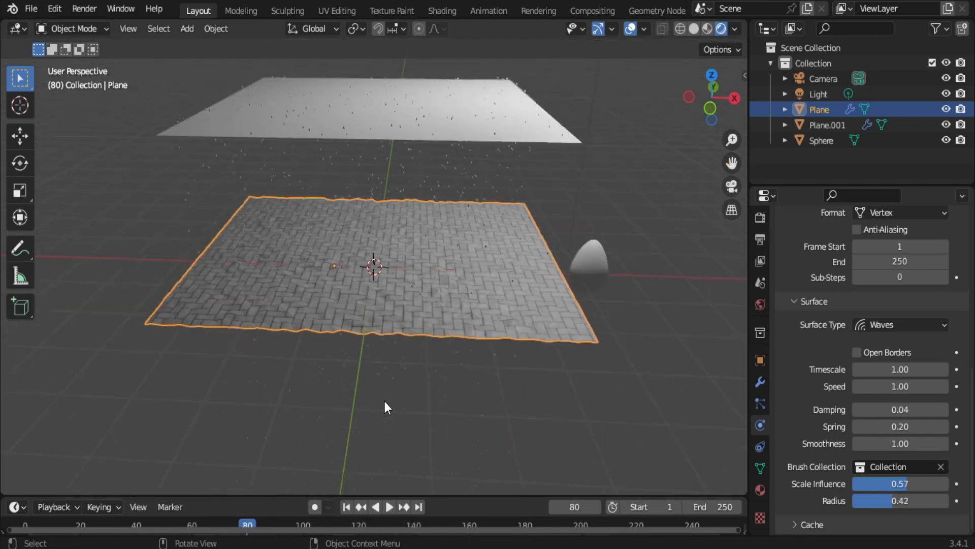
pyautogui.scroll(6, 797, 462)
pyautogui.click(761, 403)
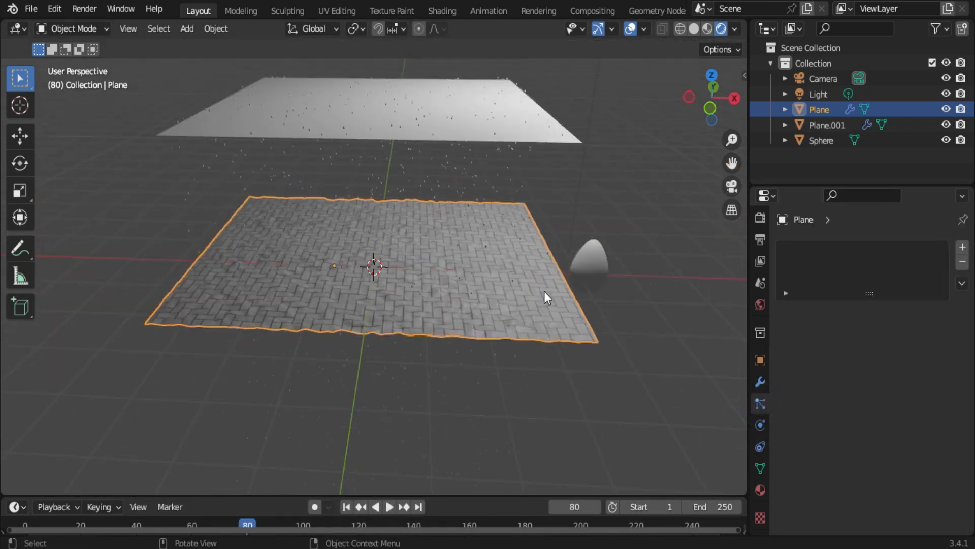
pyautogui.click(463, 170)
pyautogui.scroll(-6, 807, 442)
pyautogui.scroll(-4, 808, 442)
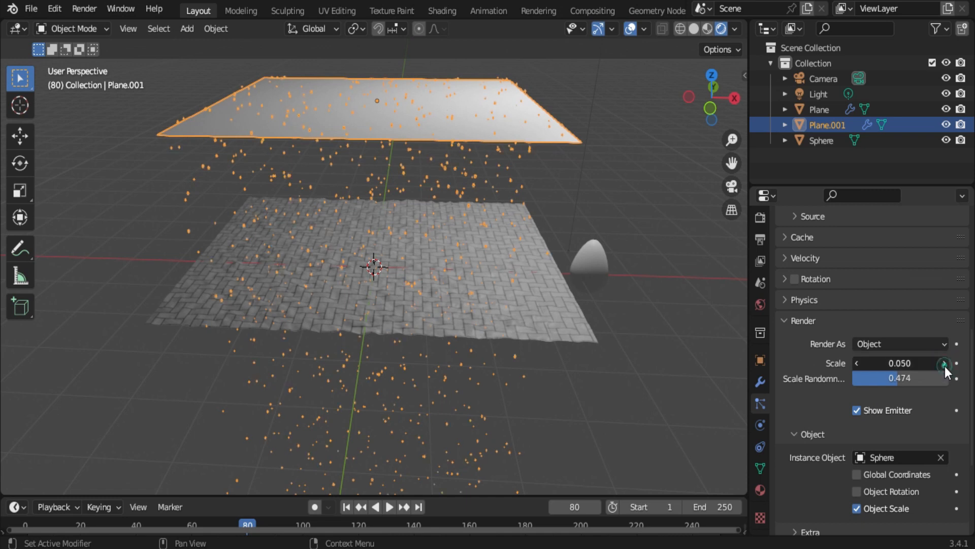